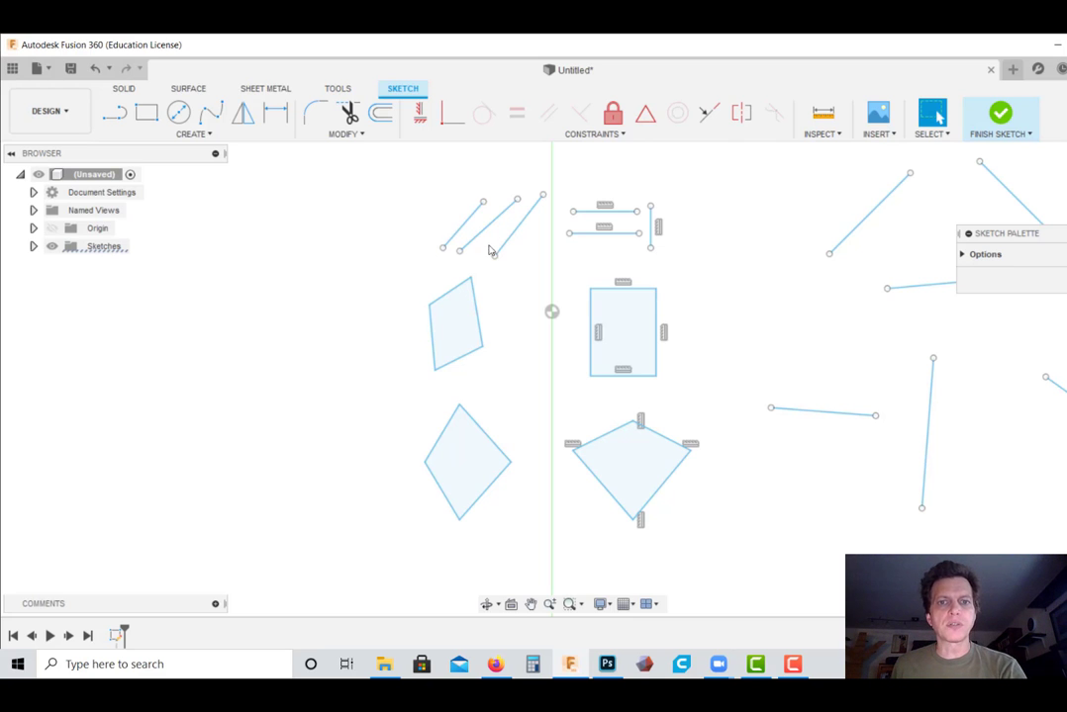
click(492, 252)
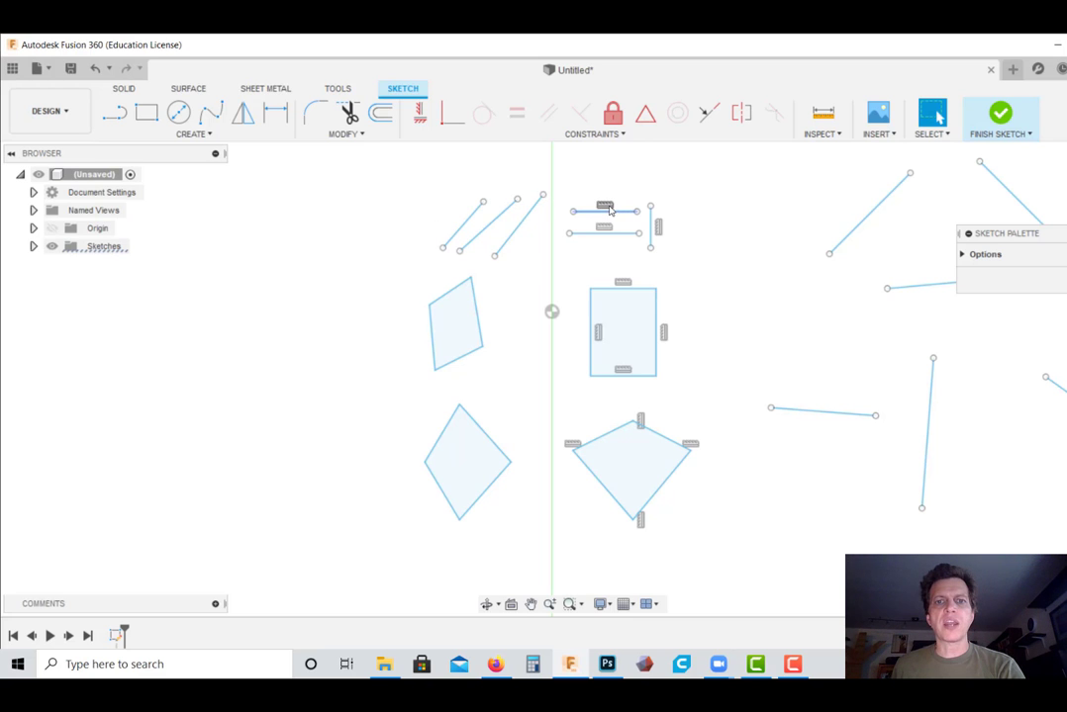
click(594, 133)
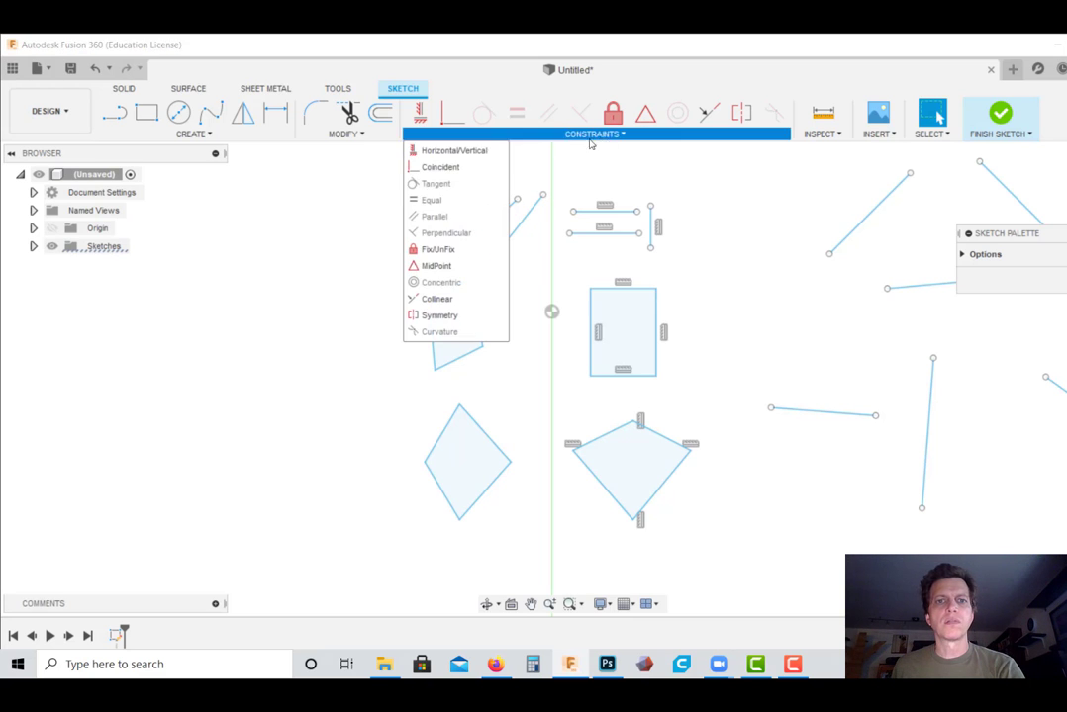
click(821, 134)
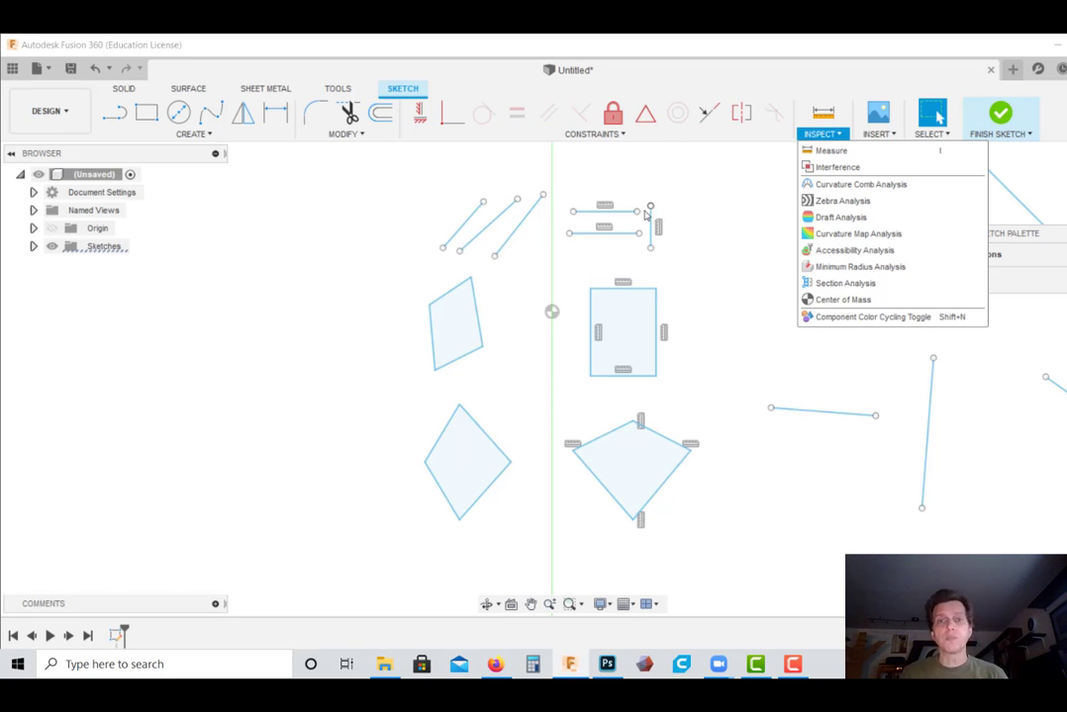
click(811, 96)
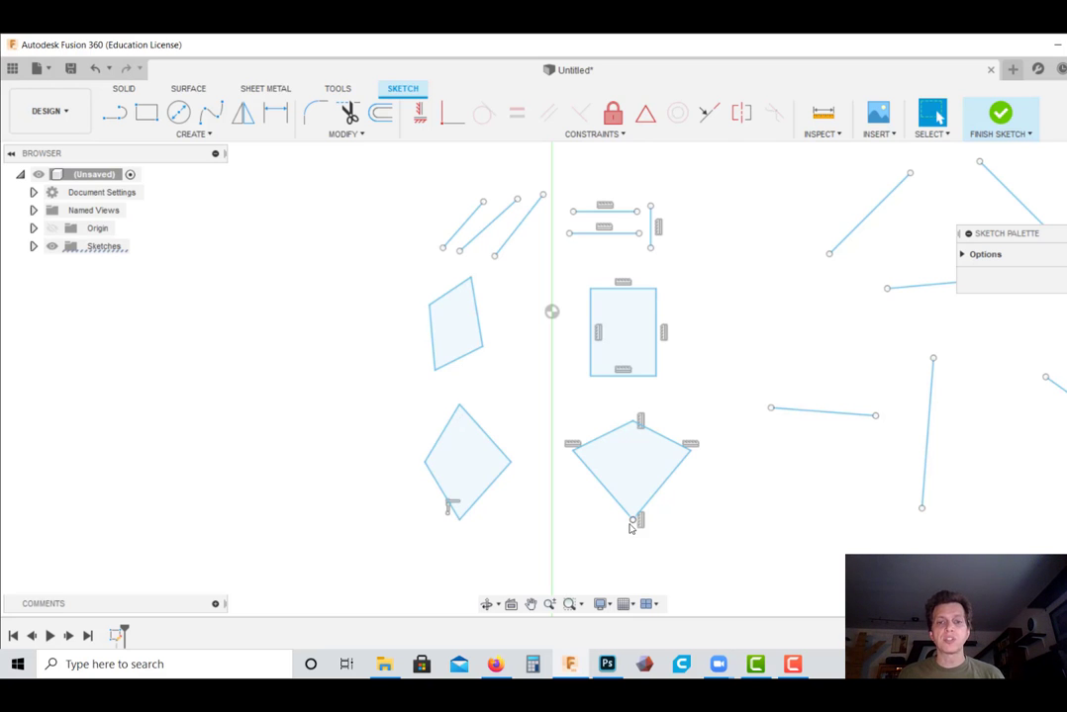
Step: Reshape the kite with horizontally and vertically aligned corners by moving its bottom and right corners
mouse_move(636, 522)
mouse_down()
mouse_move(588, 540)
mouse_move(657, 536)
mouse_move(609, 540)
mouse_move(624, 515)
mouse_move(648, 519)
mouse_move(680, 440)
mouse_move(700, 475)
mouse_move(701, 462)
mouse_up()
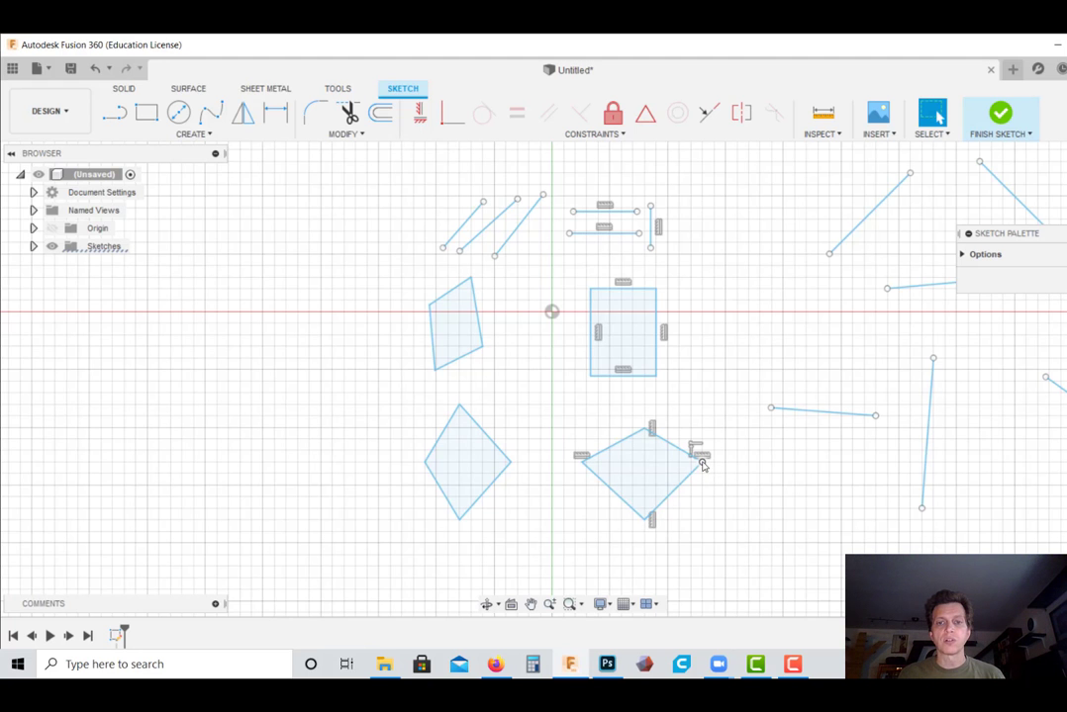
scroll(669, 483, up, 2)
scroll(668, 482, down, 3)
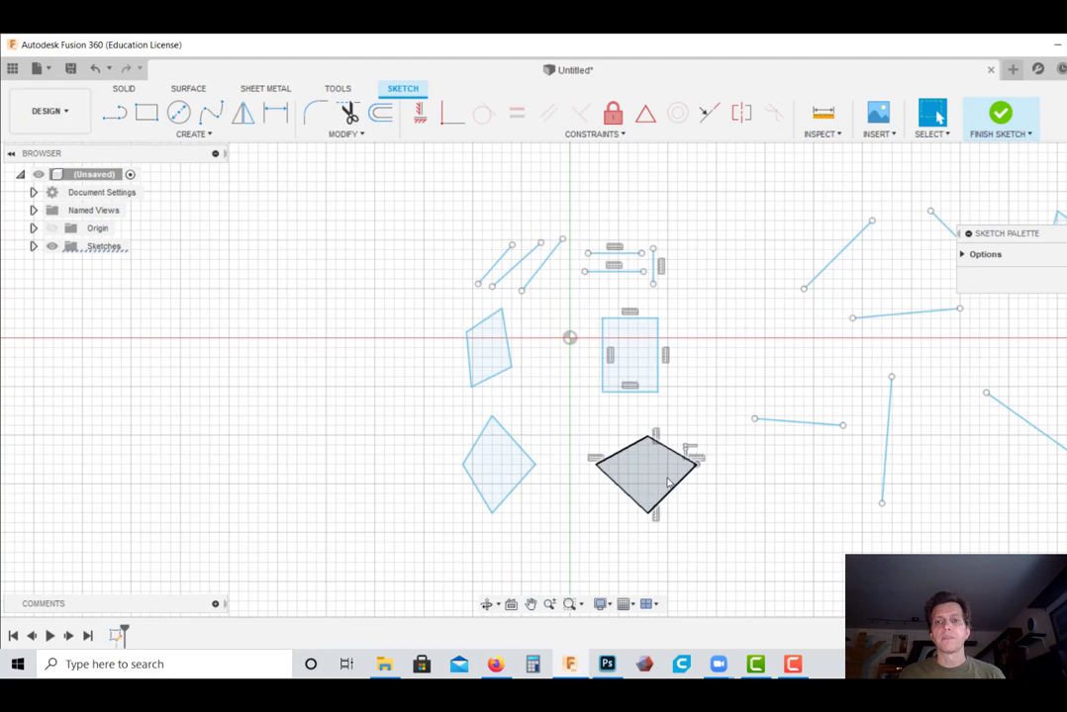
Step: Reposition the line whose end is coincident with the slanted line by moving its free end and the line itself along that slanted line
mouse_move(962, 478)
middle_down()
mouse_move(757, 471)
mouse_move(612, 491)
mouse_move(570, 514)
mouse_move(580, 486)
middle_up()
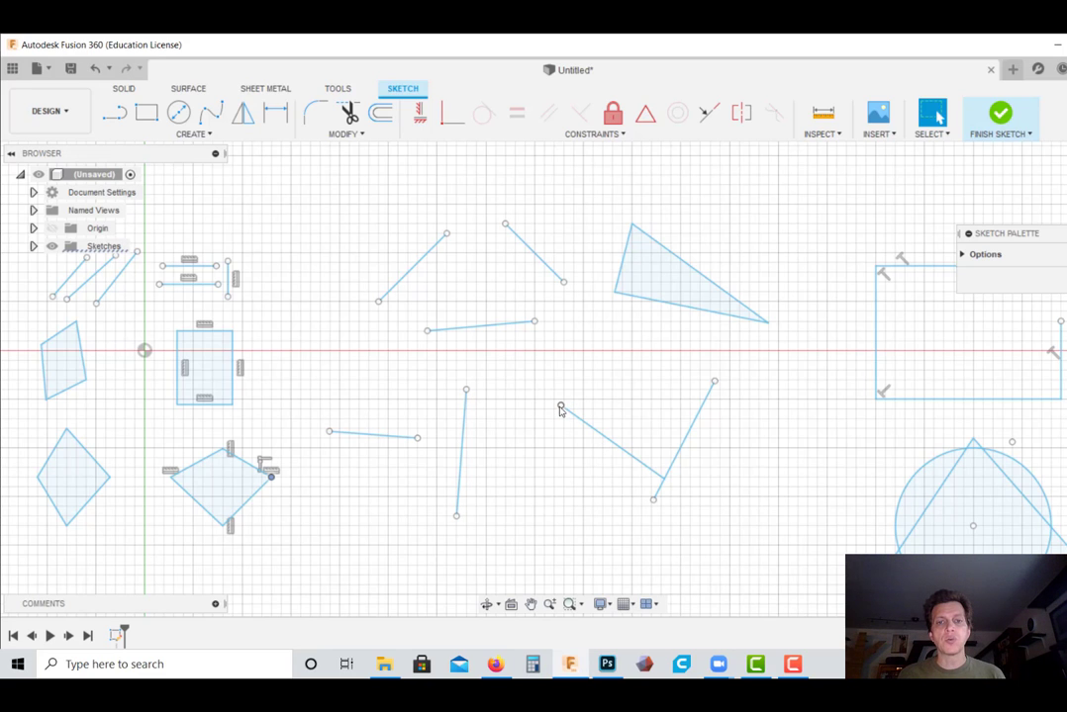
mouse_move(560, 405)
mouse_down()
mouse_move(545, 514)
mouse_move(602, 371)
mouse_move(583, 435)
mouse_move(571, 328)
mouse_move(571, 447)
mouse_move(555, 441)
mouse_move(618, 423)
mouse_move(631, 403)
mouse_move(618, 416)
mouse_move(628, 412)
mouse_move(618, 456)
mouse_move(630, 424)
mouse_up()
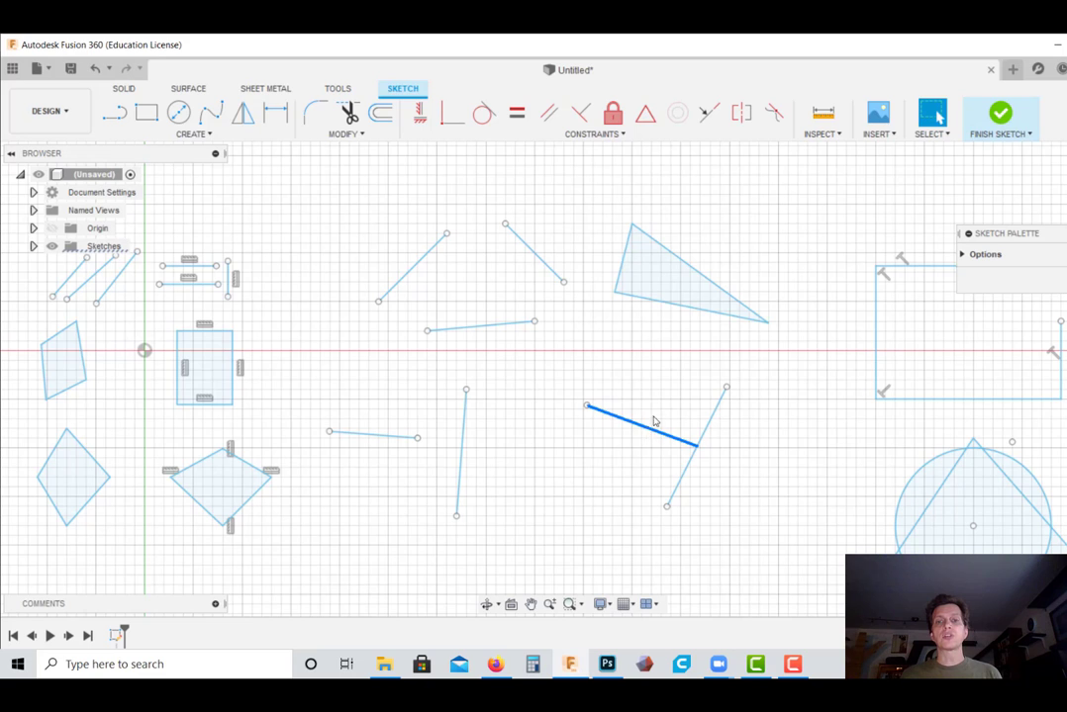
drag(653, 422, 759, 209)
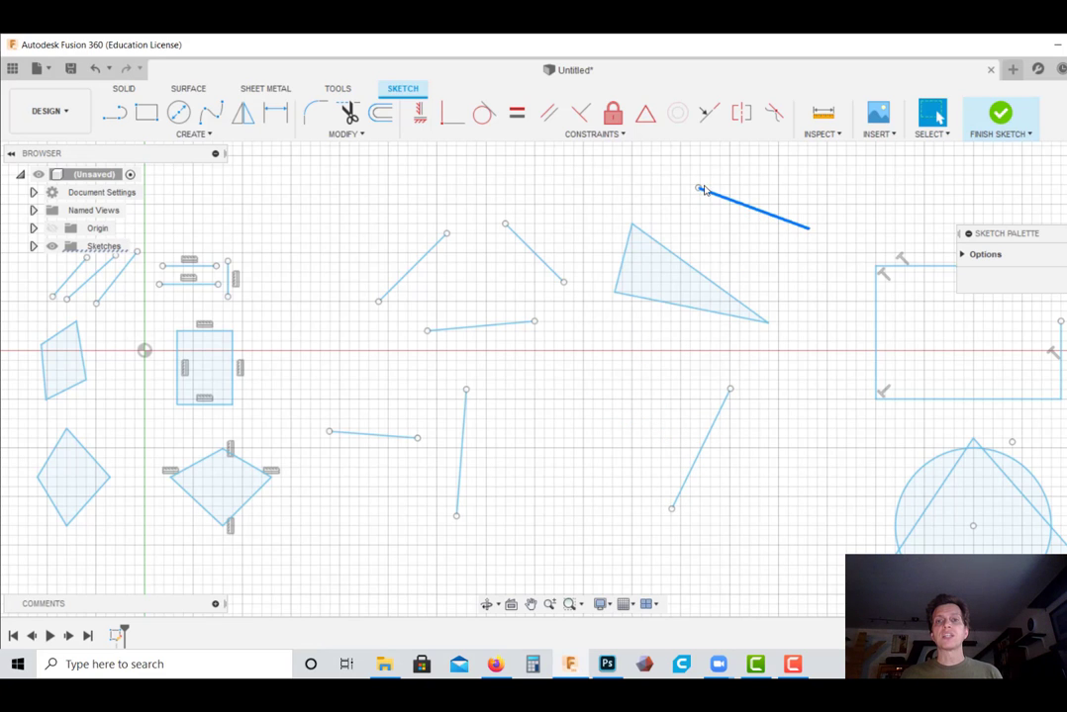
mouse_move(699, 188)
mouse_down()
mouse_move(688, 203)
mouse_move(708, 155)
mouse_move(681, 259)
mouse_move(740, 156)
mouse_move(754, 206)
mouse_move(596, 463)
mouse_move(625, 423)
mouse_up()
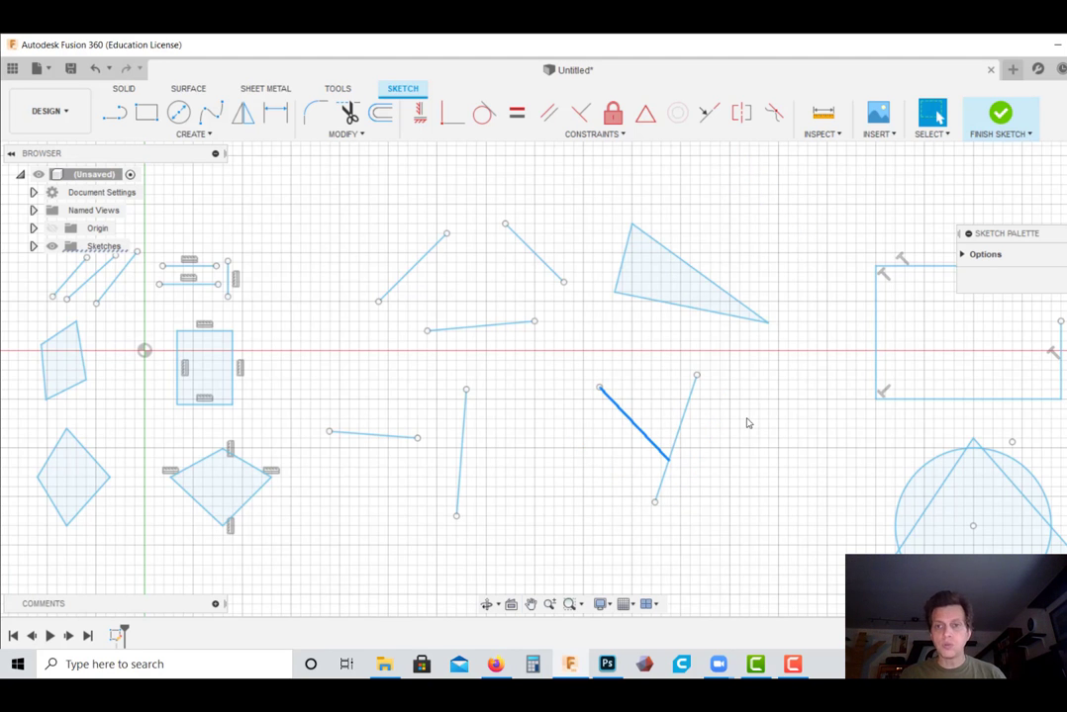
Step: Examine the tangent constraint examples with rounded corners and circles in triangles, plus the triangles with equal constraints
mouse_move(747, 423)
middle_down()
mouse_move(657, 445)
mouse_move(288, 364)
middle_up()
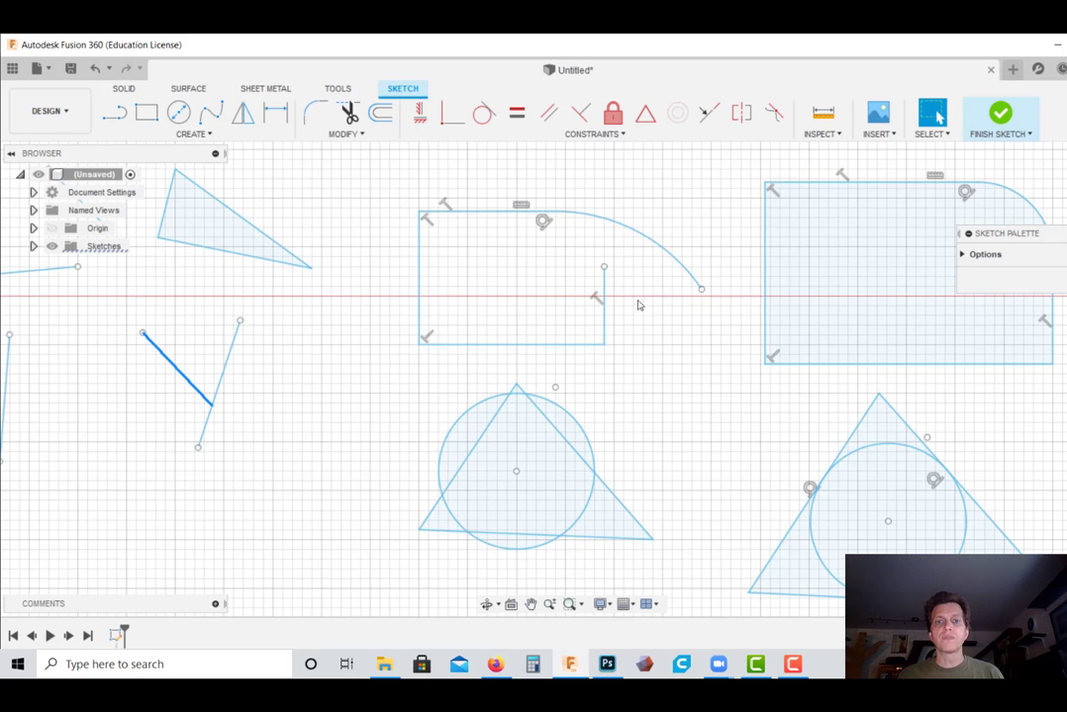
middle_drag(686, 348, 422, 382)
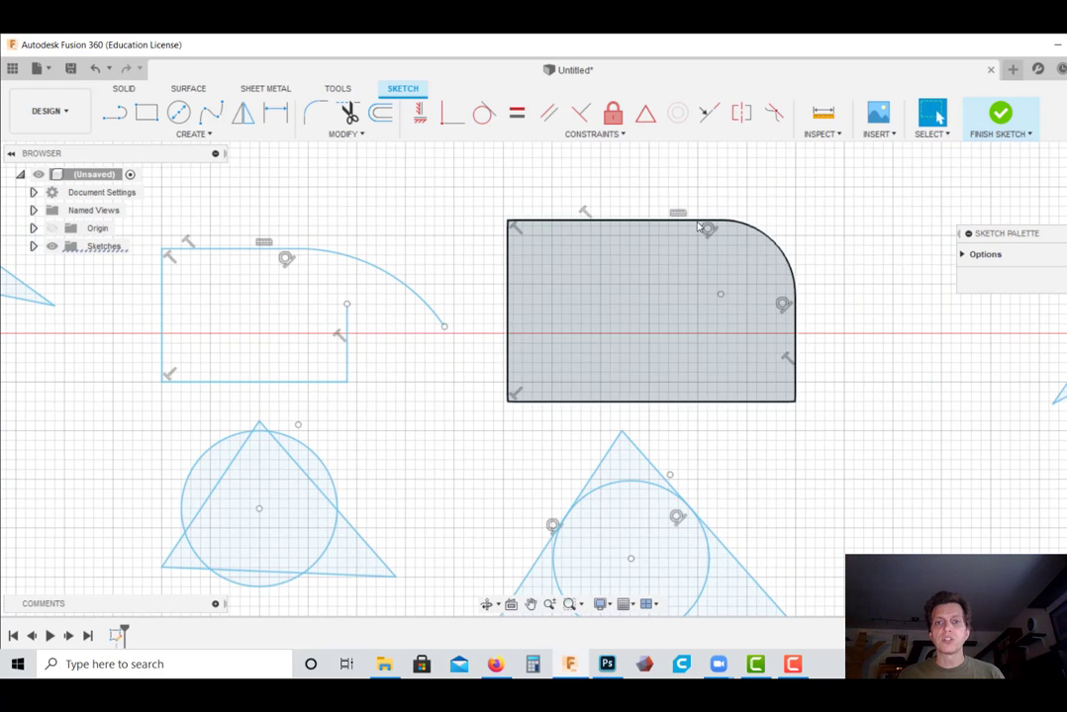
mouse_move(498, 496)
middle_down()
mouse_move(586, 452)
mouse_move(664, 374)
middle_up()
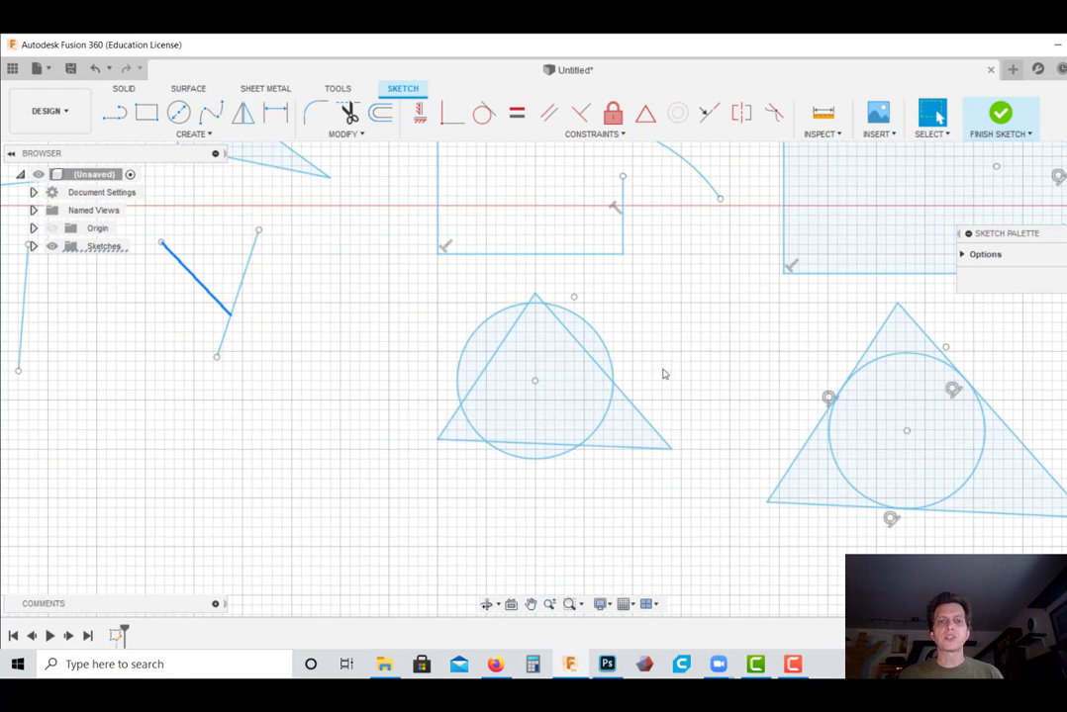
click(494, 355)
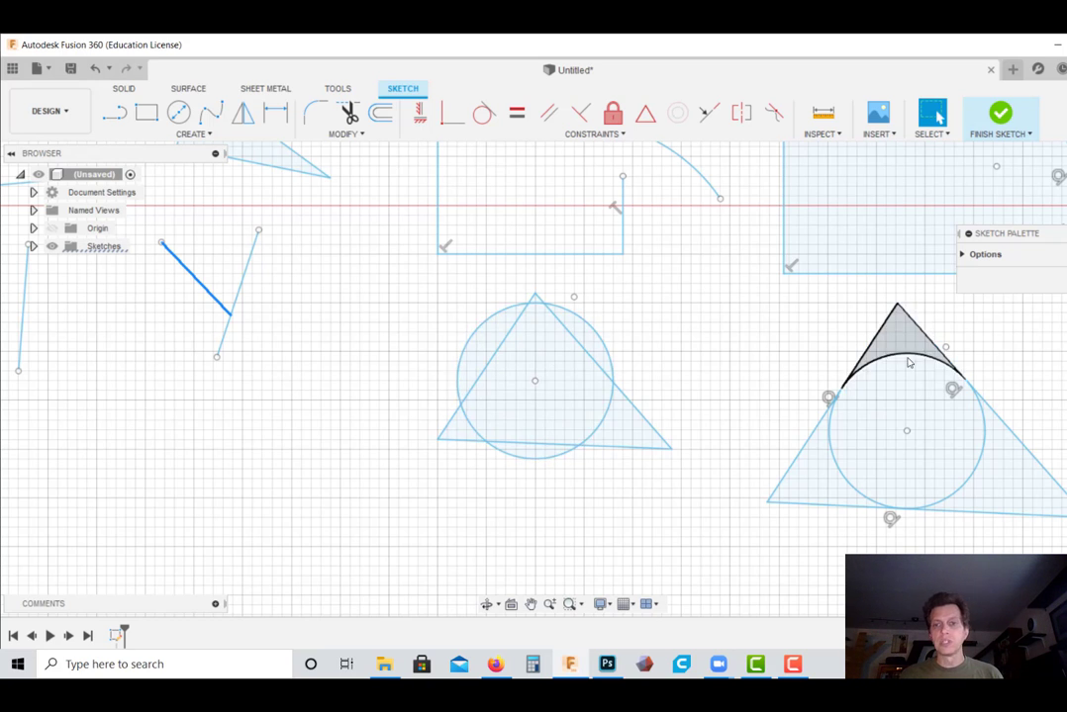
middle_drag(999, 359, 812, 313)
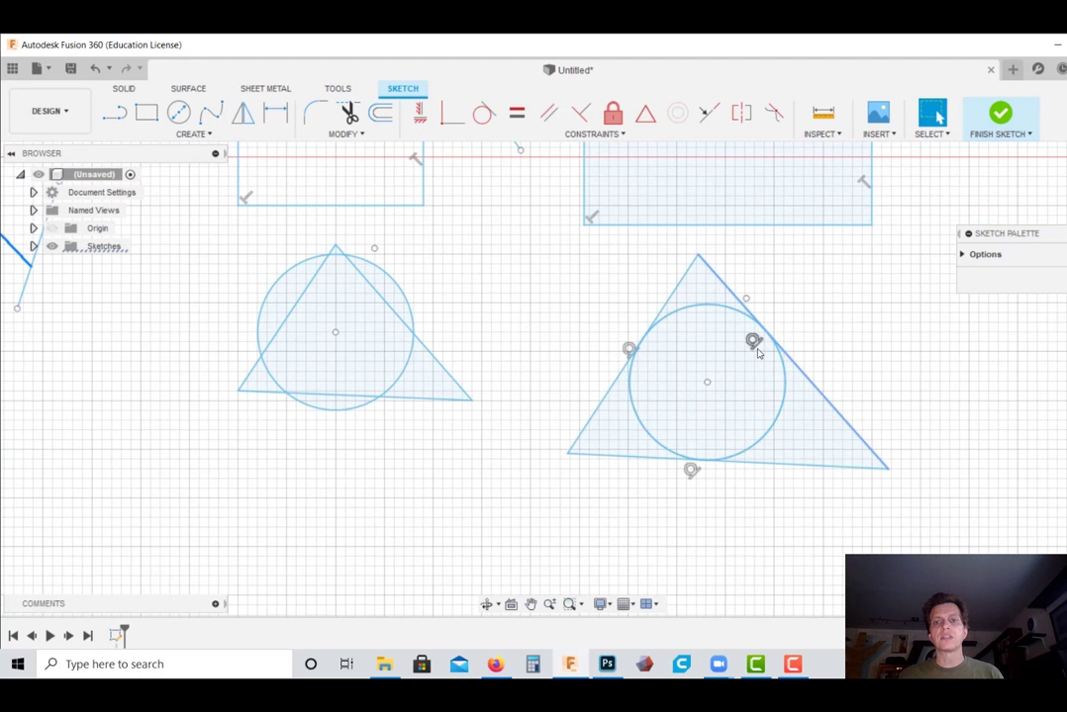
mouse_move(965, 396)
middle_down()
mouse_move(573, 428)
mouse_move(266, 519)
mouse_move(279, 498)
middle_up()
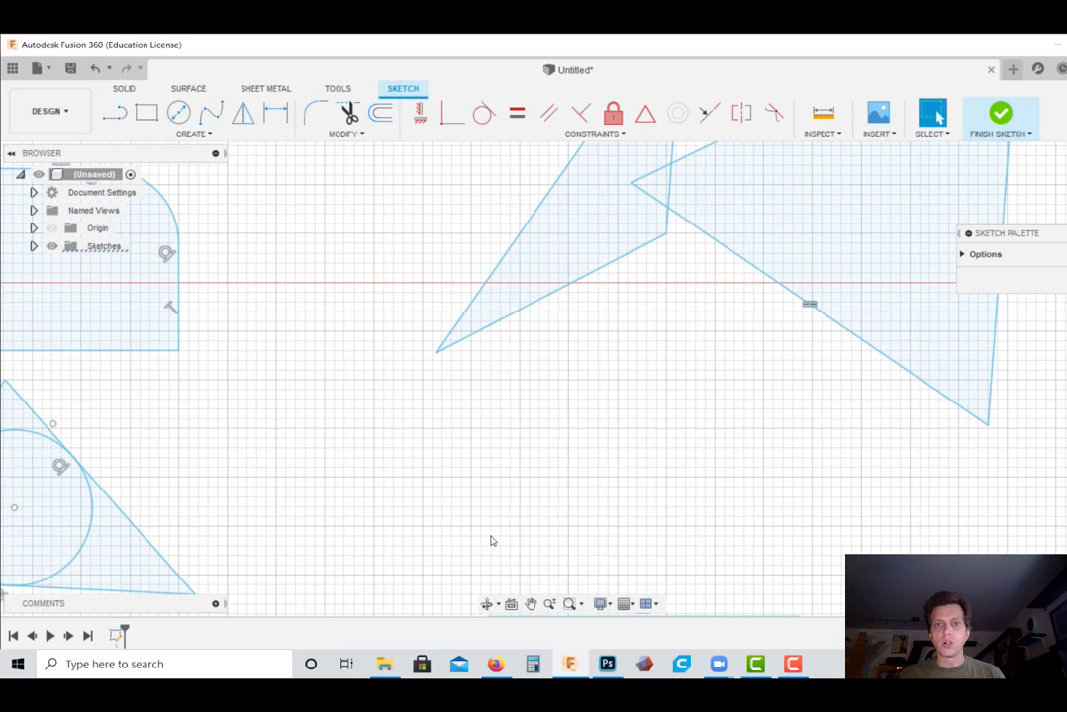
scroll(500, 528, down, 5)
mouse_move(567, 485)
middle_down()
mouse_move(628, 525)
mouse_move(615, 588)
middle_up()
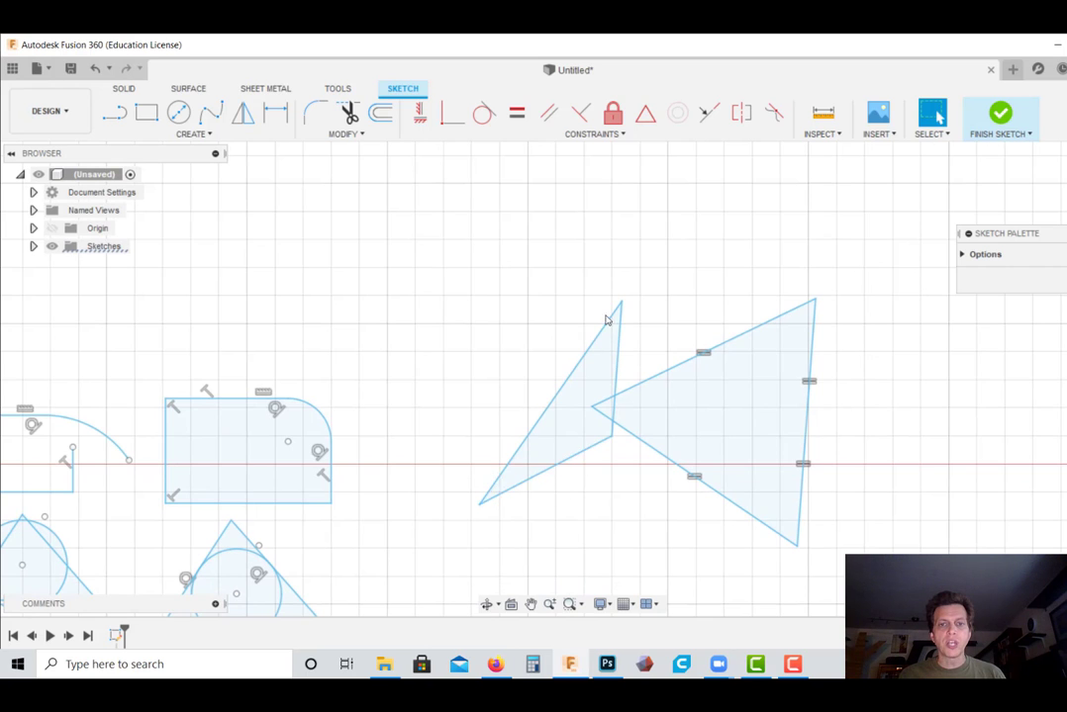
click(611, 381)
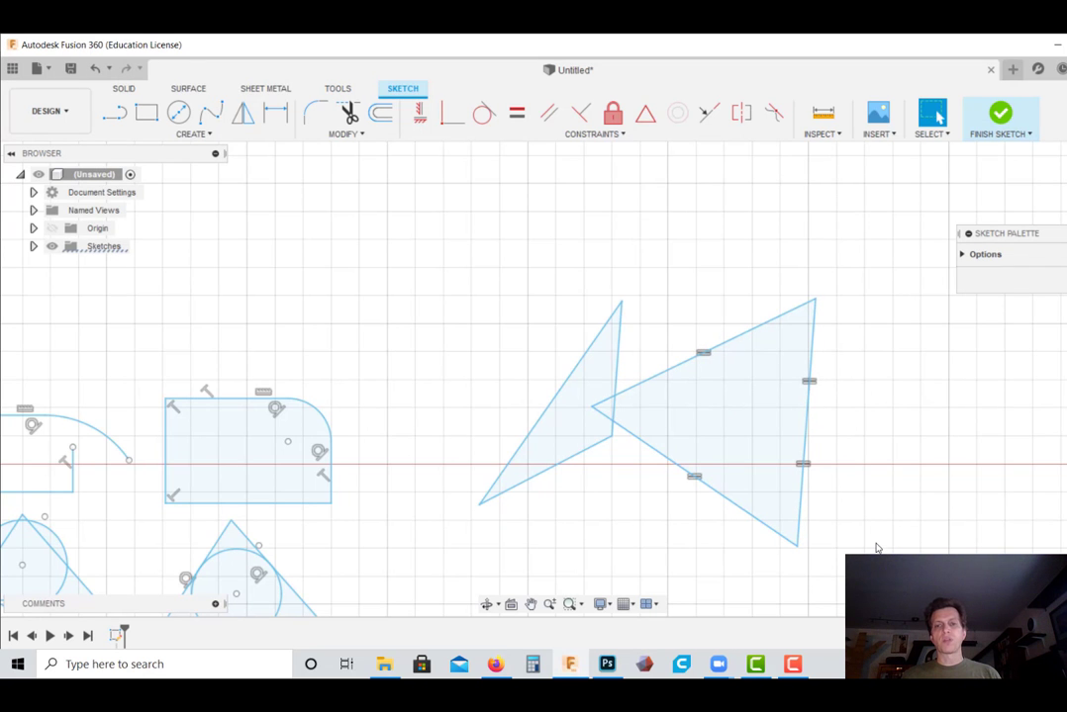
Step: Stretch both stepped outlines, with and without equal constraints, by moving their upper-right corners
mouse_move(880, 545)
middle_down()
mouse_move(863, 430)
mouse_move(910, 217)
mouse_move(752, 166)
mouse_move(647, 210)
mouse_move(657, 210)
middle_up()
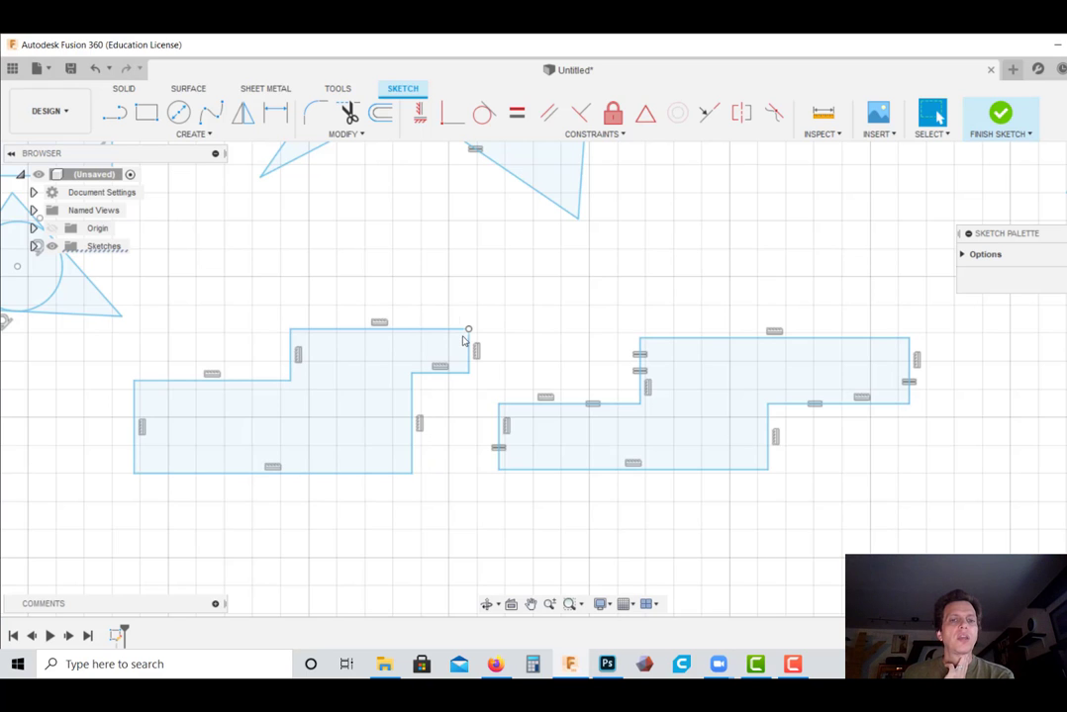
mouse_move(371, 365)
mouse_down()
mouse_move(346, 400)
mouse_move(328, 458)
mouse_move(227, 450)
mouse_move(507, 275)
mouse_move(502, 297)
mouse_up()
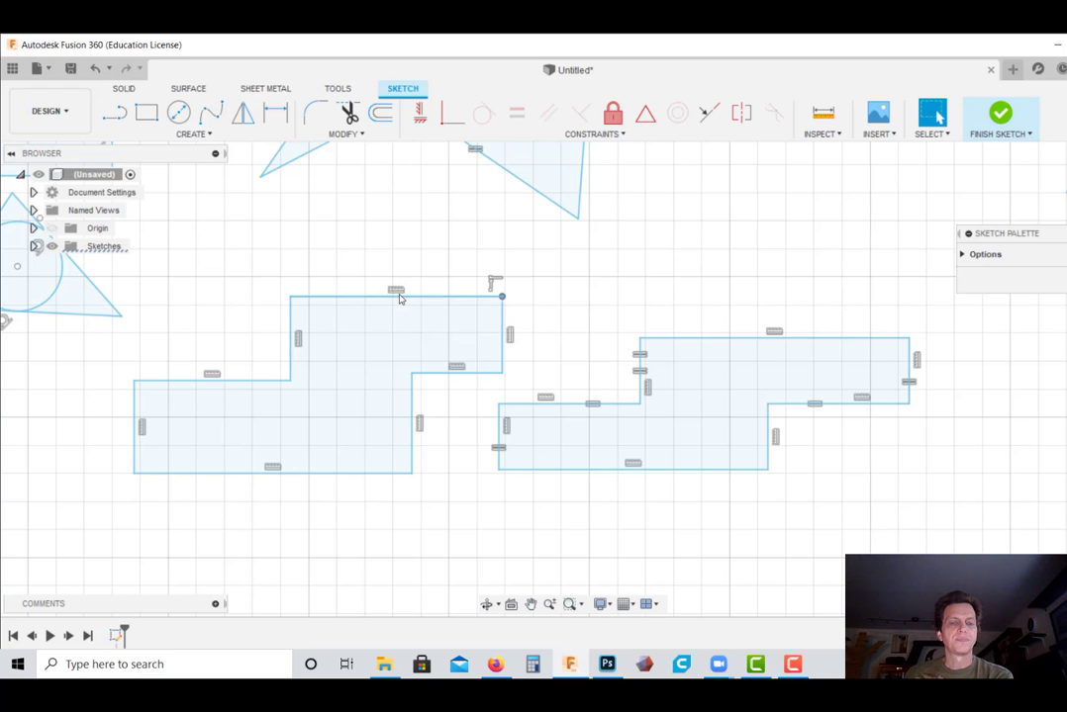
drag(908, 341, 925, 296)
mouse_move(895, 366)
mouse_down()
mouse_move(892, 393)
mouse_move(955, 181)
mouse_move(930, 305)
mouse_move(898, 300)
mouse_move(936, 241)
mouse_move(902, 323)
mouse_up()
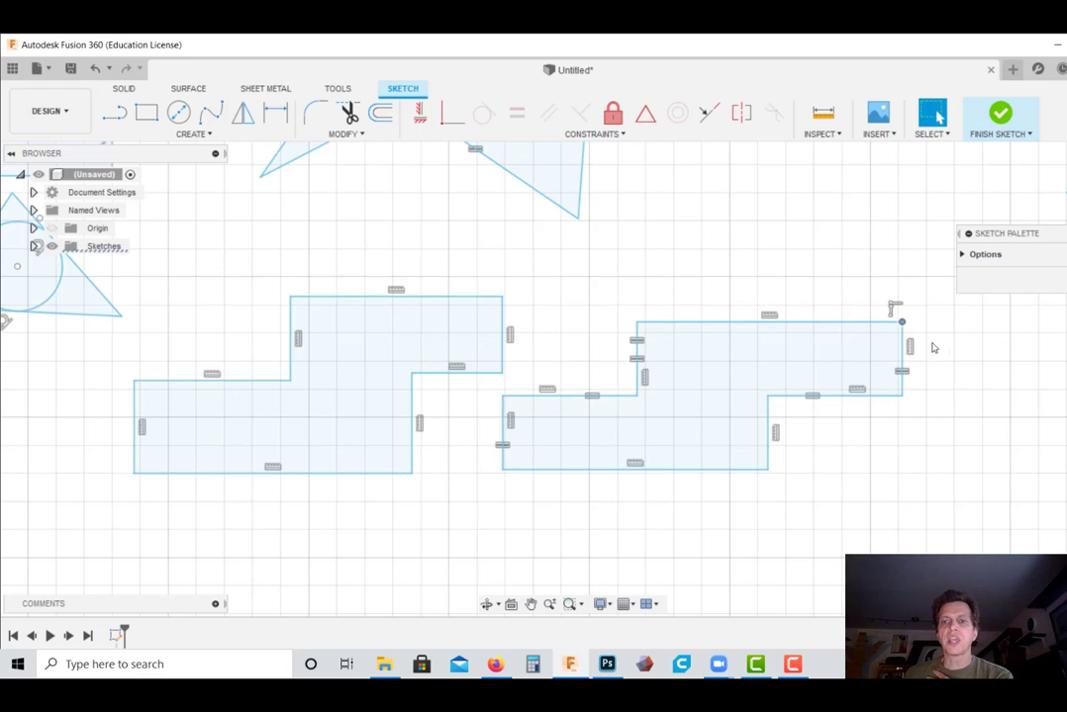
click(812, 322)
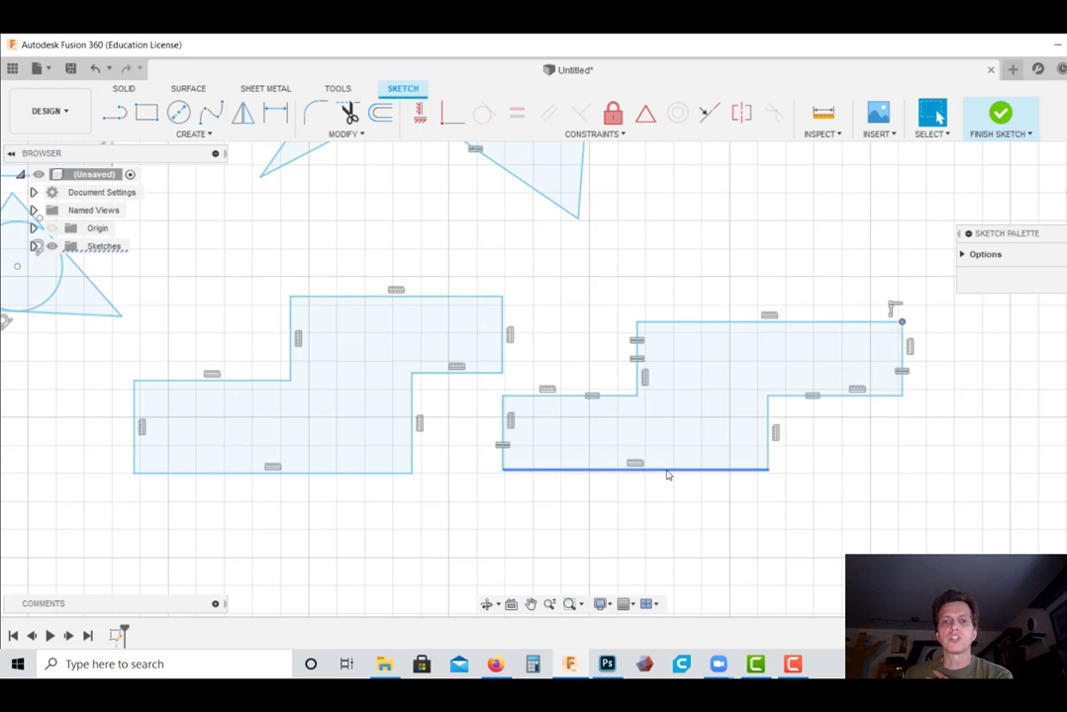
Step: Shrink the parallelogram with parallel constraints by pulling its upper-right corner inward
mouse_move(1016, 424)
middle_down()
mouse_move(471, 483)
mouse_move(240, 560)
middle_up()
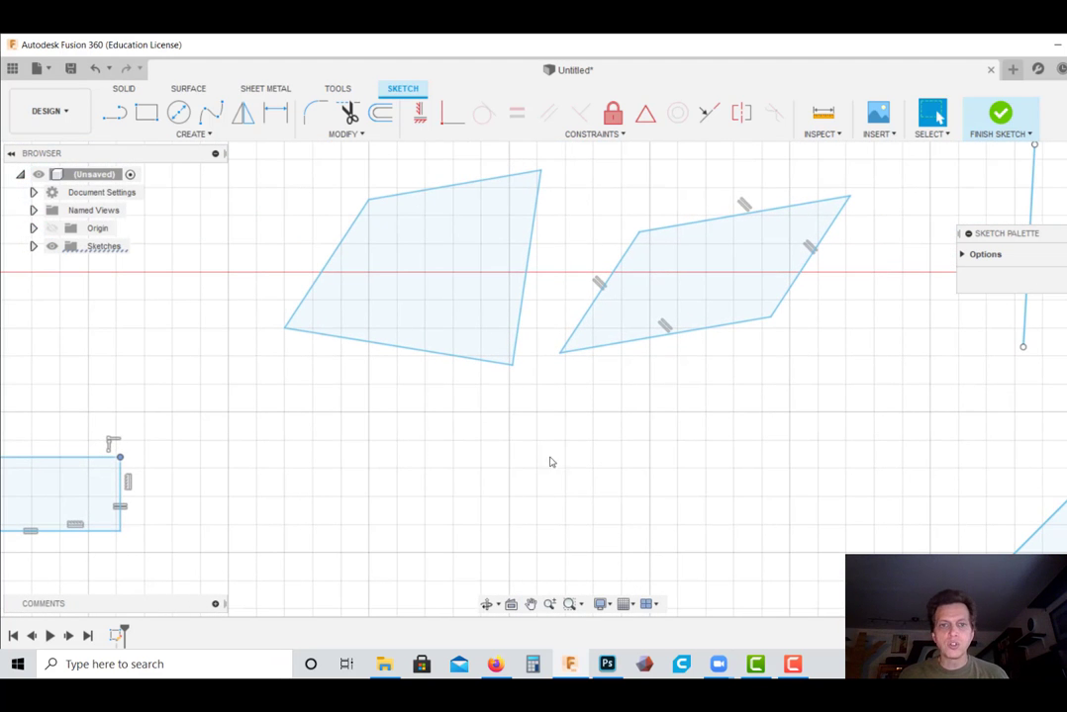
mouse_move(551, 462)
middle_down()
mouse_move(588, 490)
mouse_move(530, 440)
middle_up()
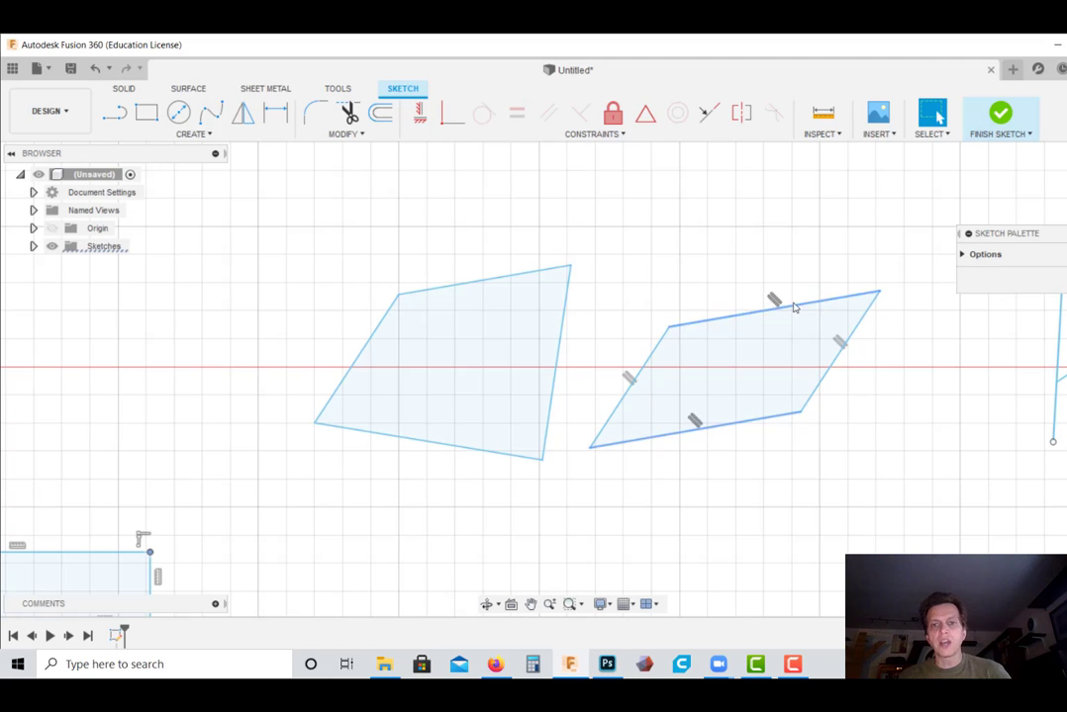
drag(878, 292, 820, 310)
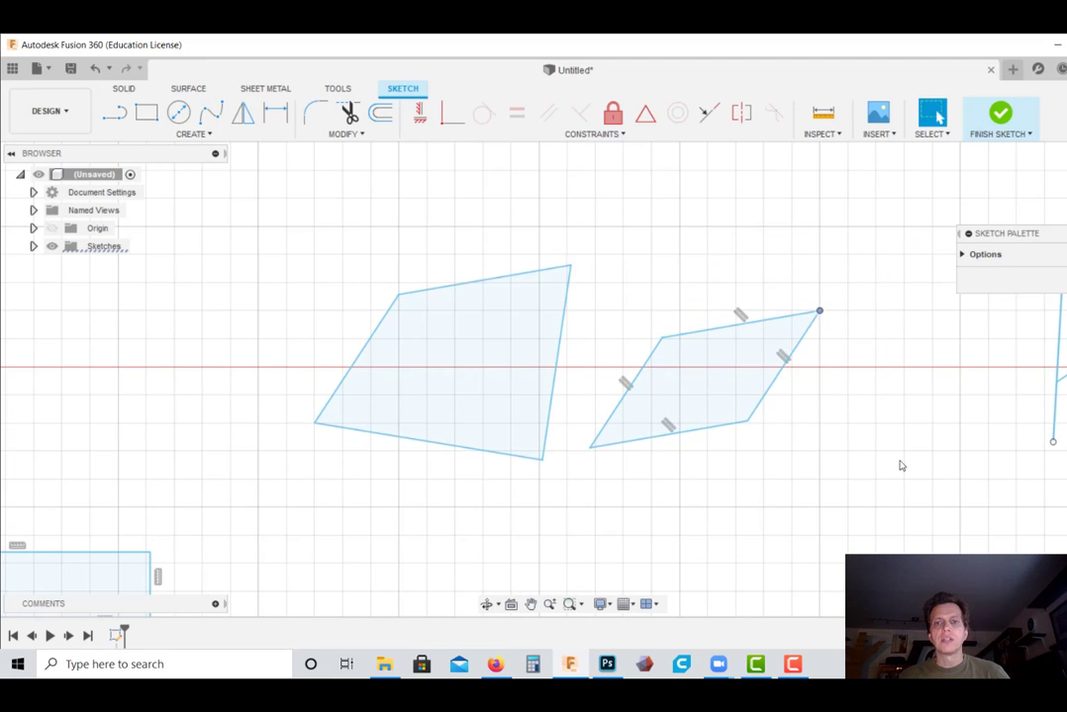
Step: Move the free end of the unconstrained slanted line outward and slide the perpendicular line slightly down its steep line
mouse_move(899, 464)
middle_down()
mouse_move(855, 447)
mouse_move(608, 455)
mouse_move(582, 445)
middle_up()
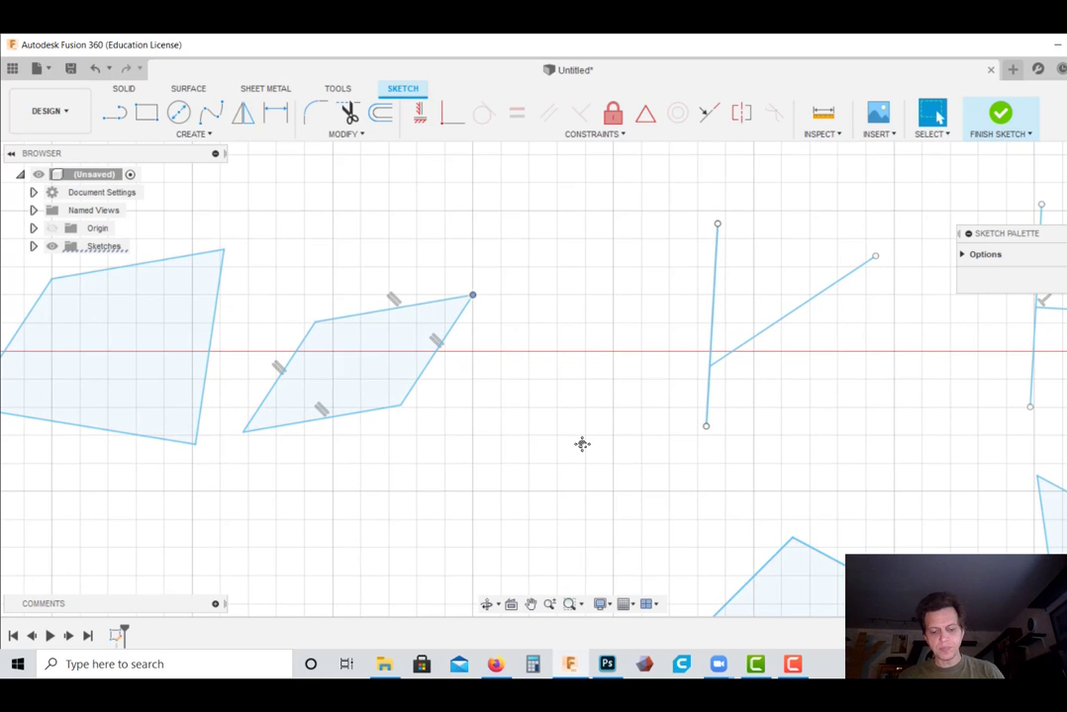
mouse_move(831, 464)
middle_down()
mouse_move(715, 392)
mouse_move(557, 379)
mouse_move(442, 431)
middle_up()
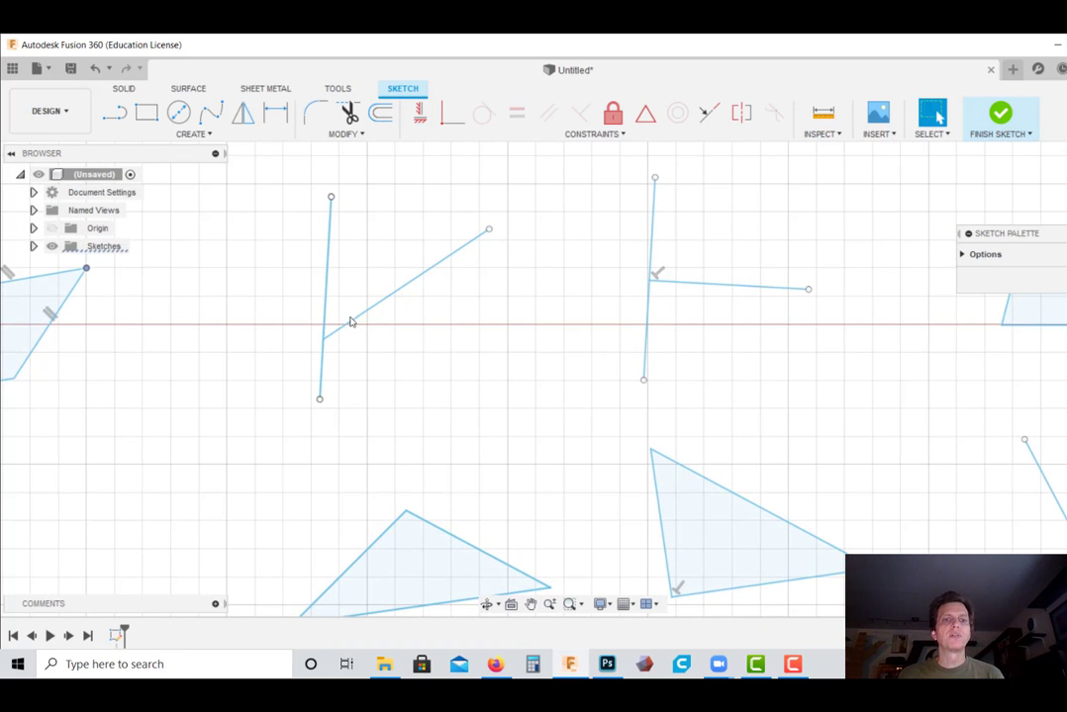
mouse_move(488, 232)
mouse_down()
mouse_move(515, 317)
mouse_move(504, 256)
mouse_move(529, 288)
mouse_move(524, 230)
mouse_up()
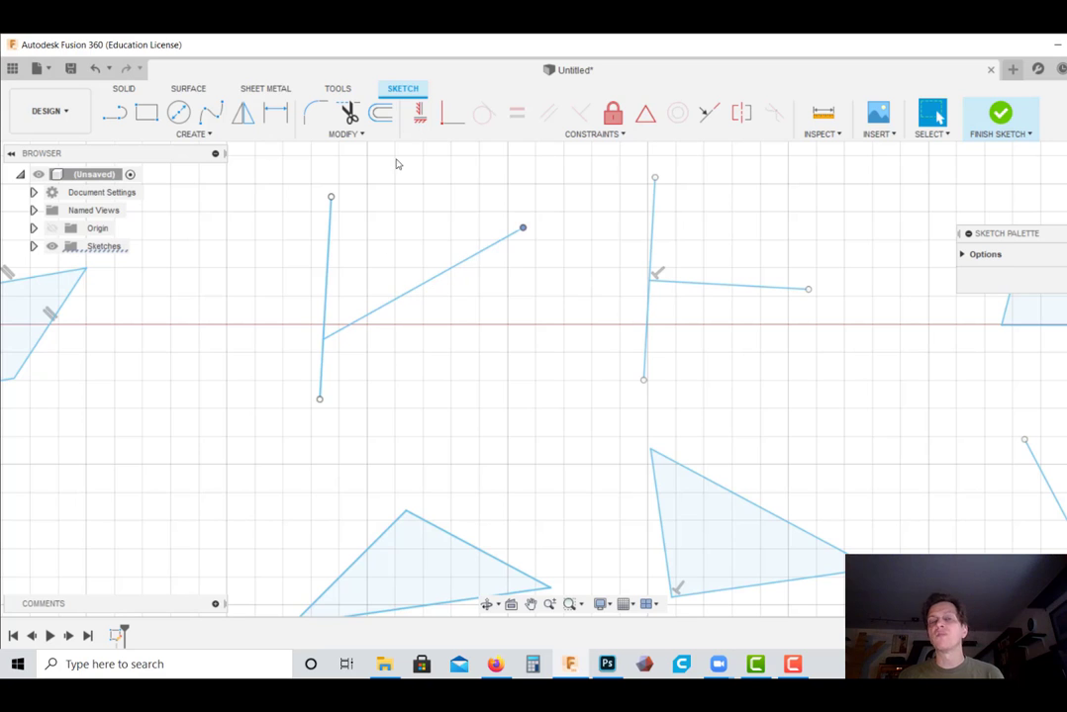
click(655, 243)
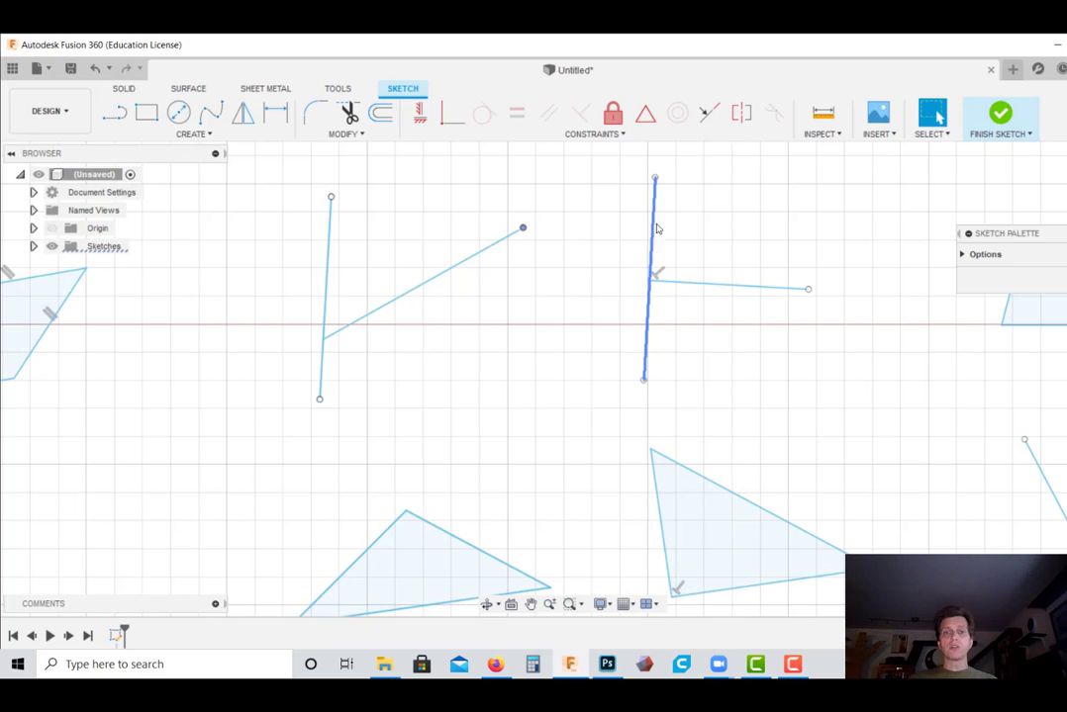
click(651, 363)
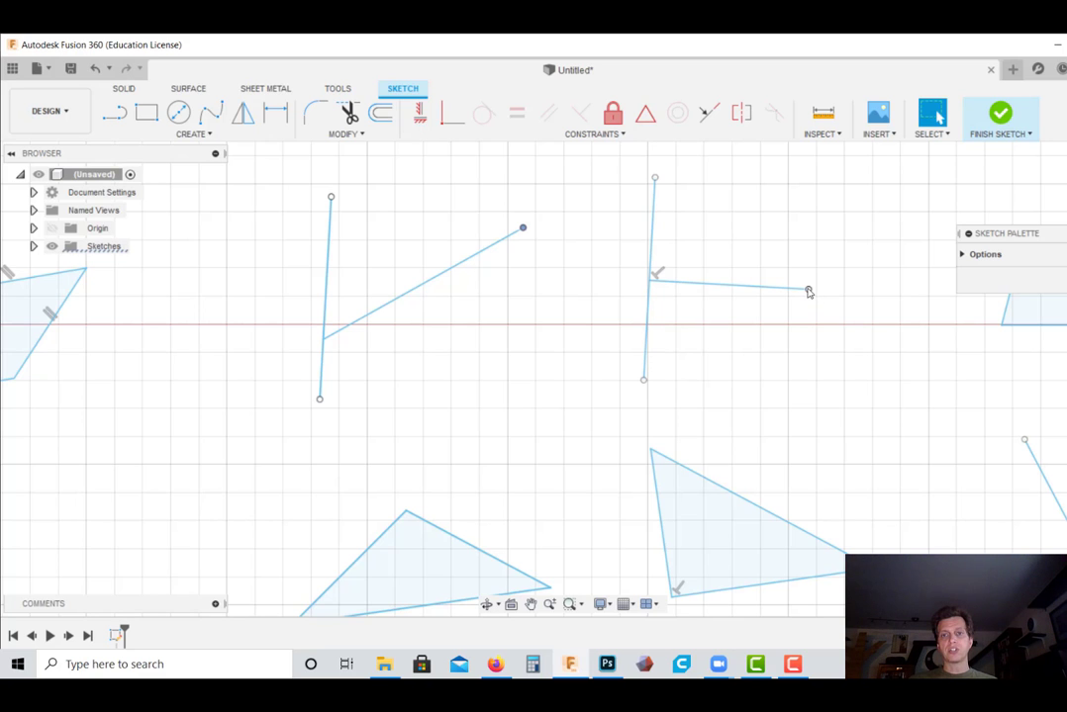
mouse_move(809, 273)
mouse_down()
mouse_move(811, 231)
mouse_move(803, 308)
mouse_up()
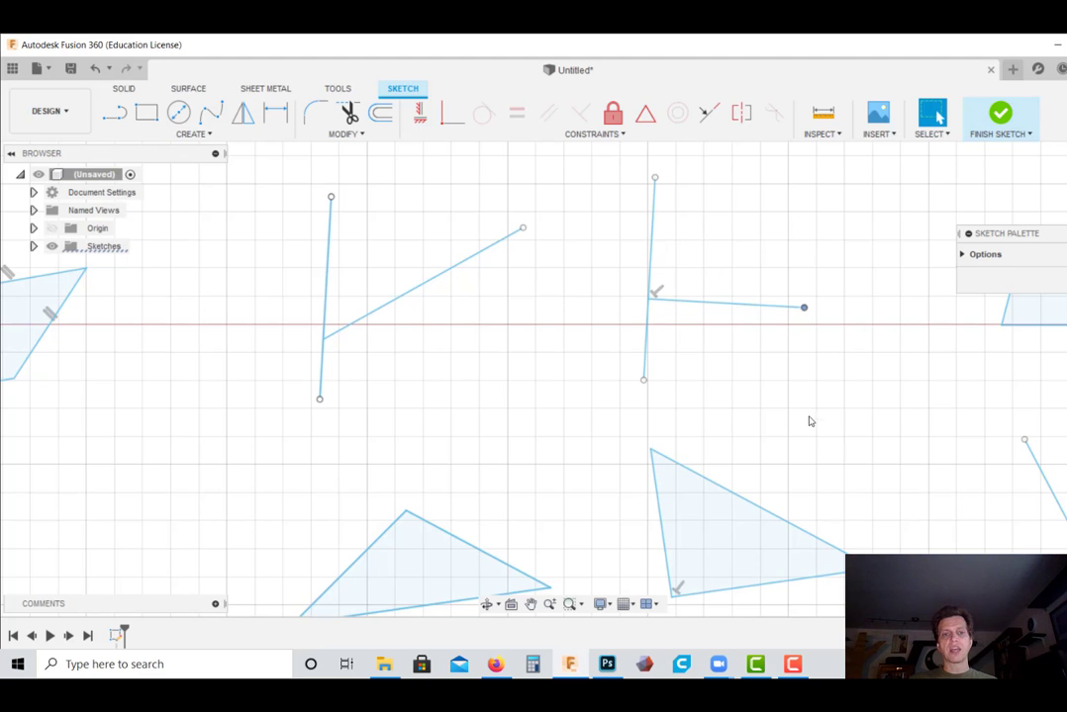
Step: Reshape the quadrilateral with the fixed lower-left corner by pulling its upper-right corner up and outward
mouse_move(849, 469)
middle_down()
mouse_move(890, 305)
mouse_move(828, 234)
middle_up()
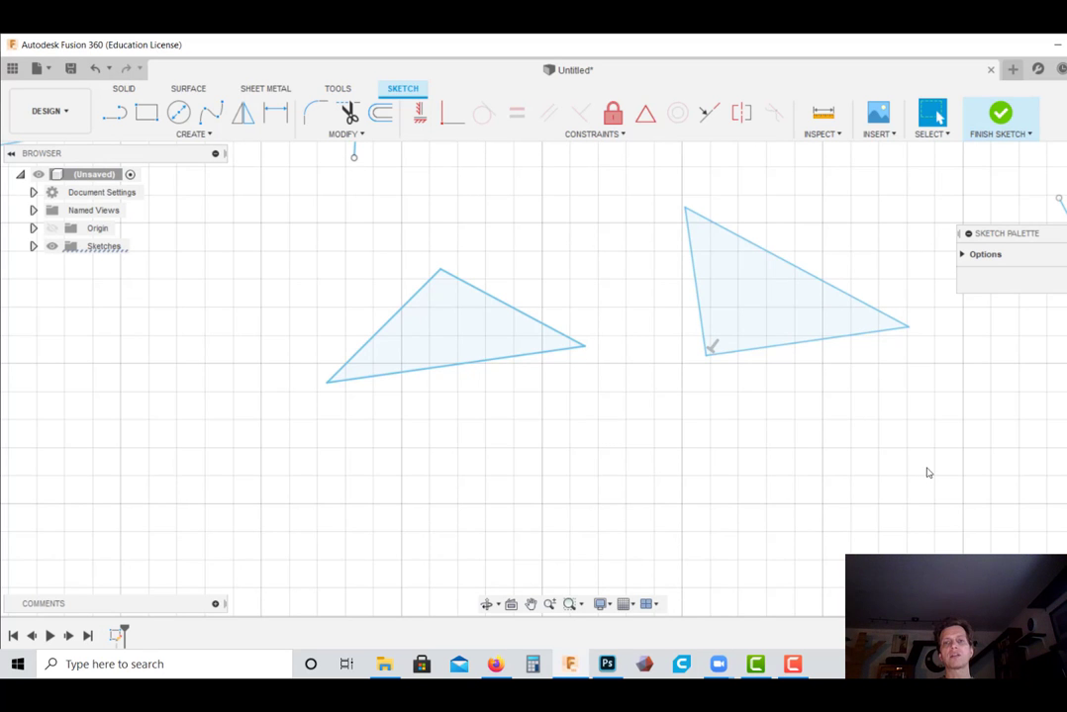
mouse_move(929, 473)
middle_down()
mouse_move(277, 681)
mouse_move(151, 658)
mouse_move(72, 678)
middle_up()
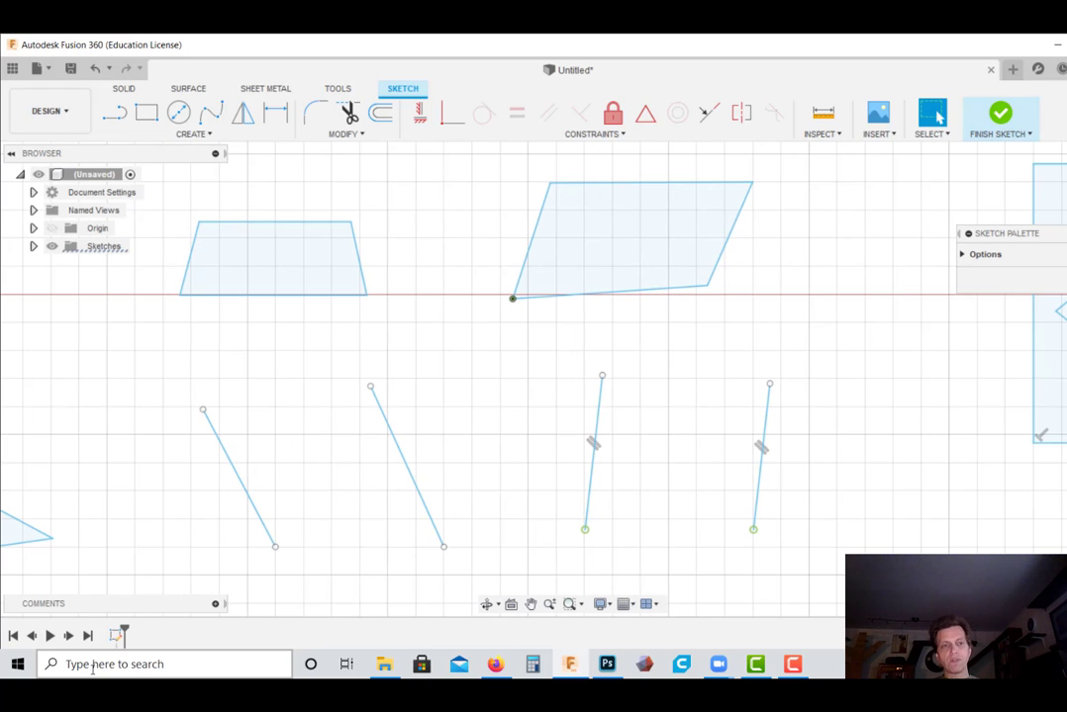
click(297, 223)
click(300, 347)
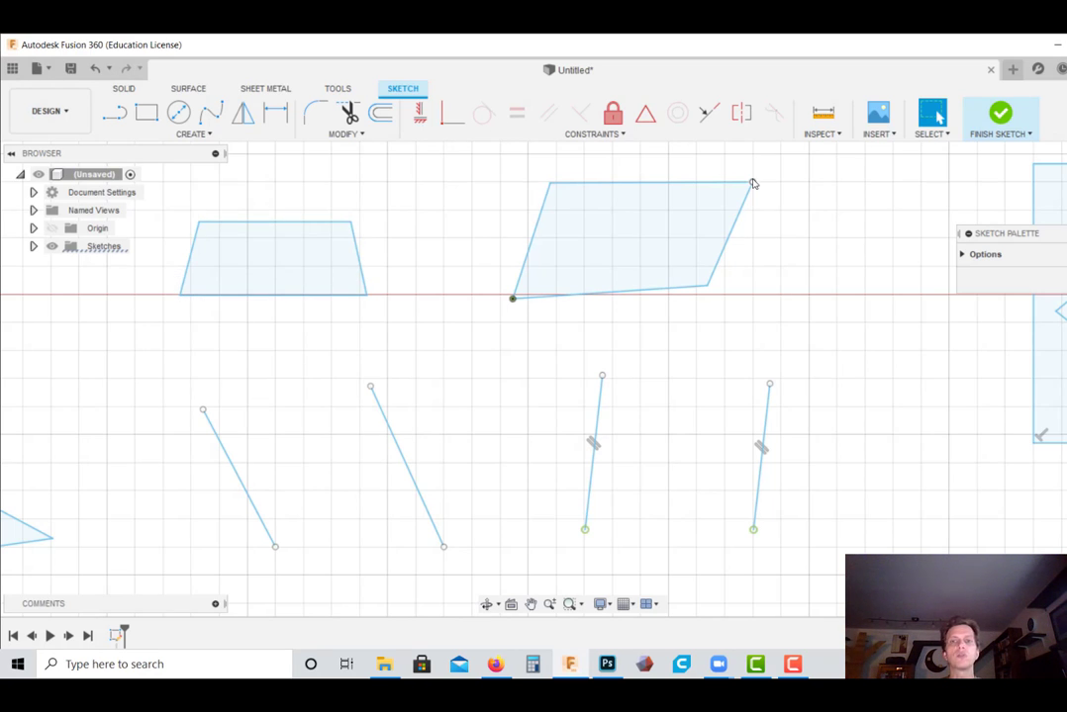
drag(752, 183, 777, 167)
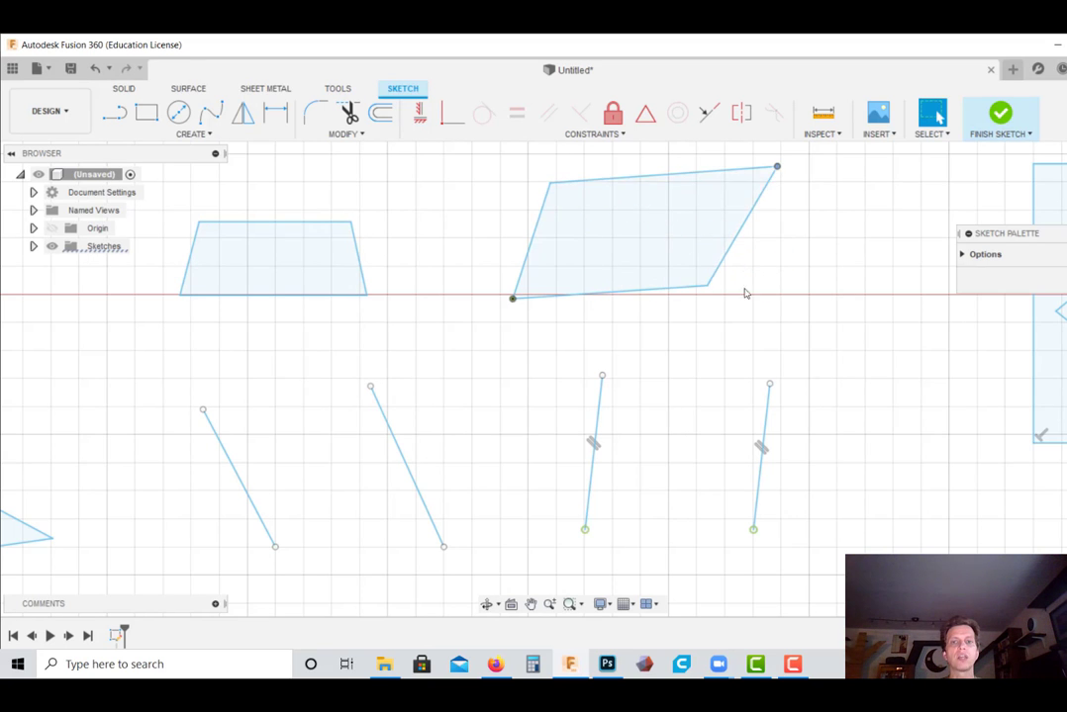
Step: Move the lower-right corner of the fixed-corner quadrilateral, make its left side vertical, and shift the bottom edge of the unconstrained trapezoid
mouse_move(706, 285)
mouse_down()
mouse_move(728, 243)
mouse_move(724, 275)
mouse_up()
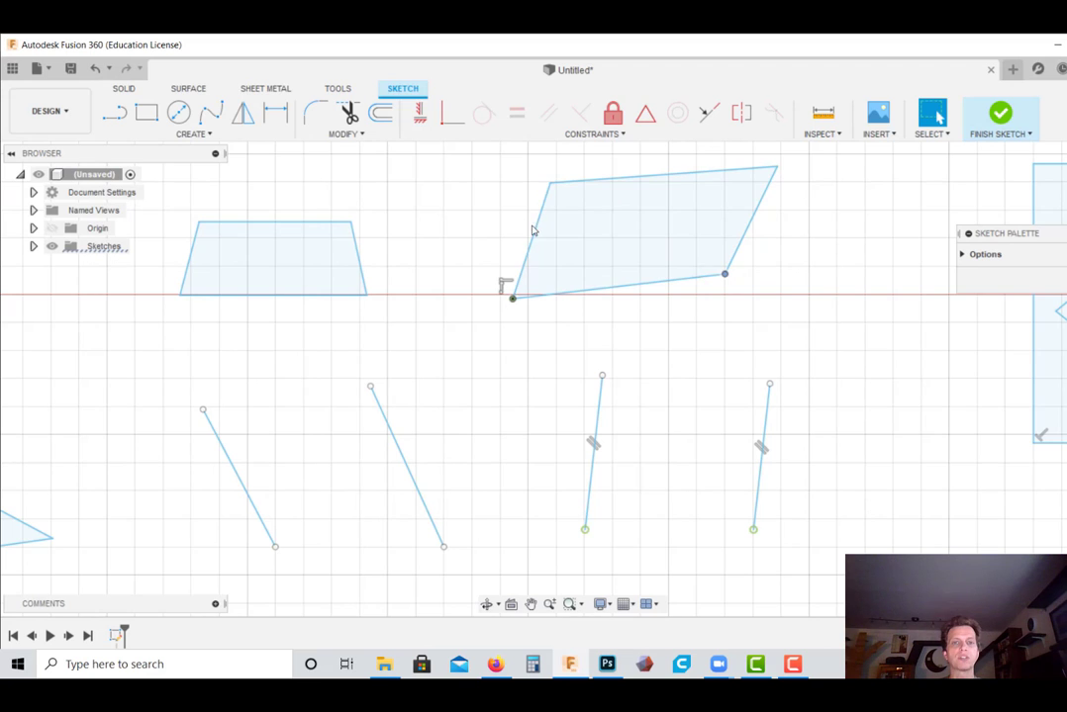
drag(496, 234, 512, 241)
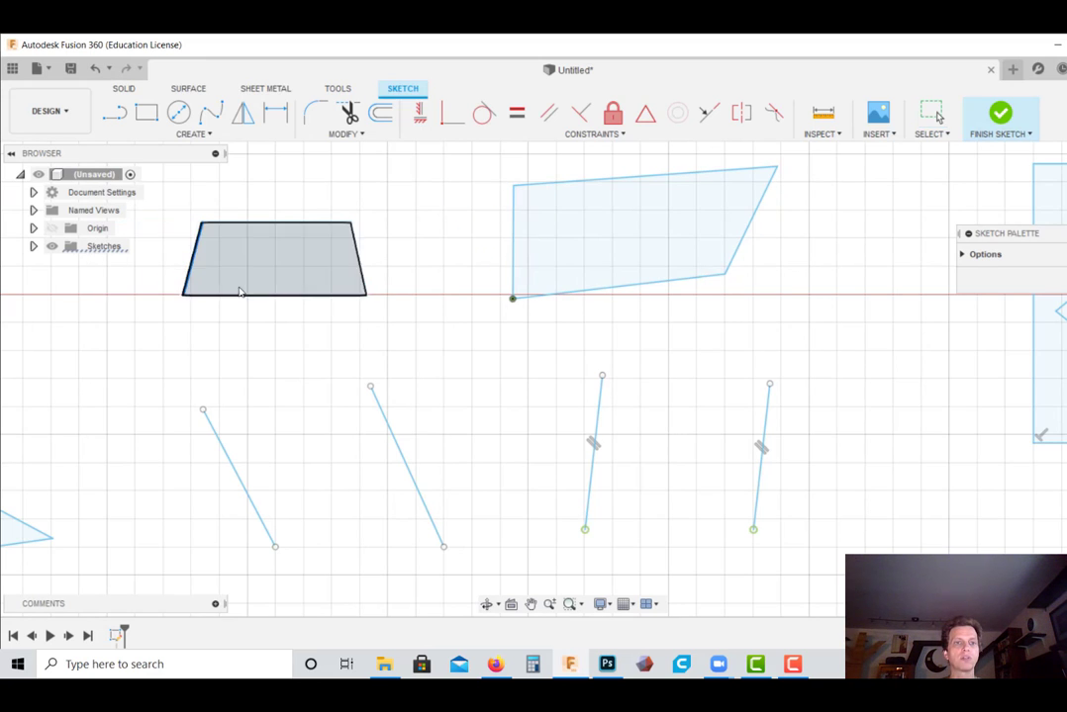
drag(241, 296, 250, 417)
key(ctrl+z)
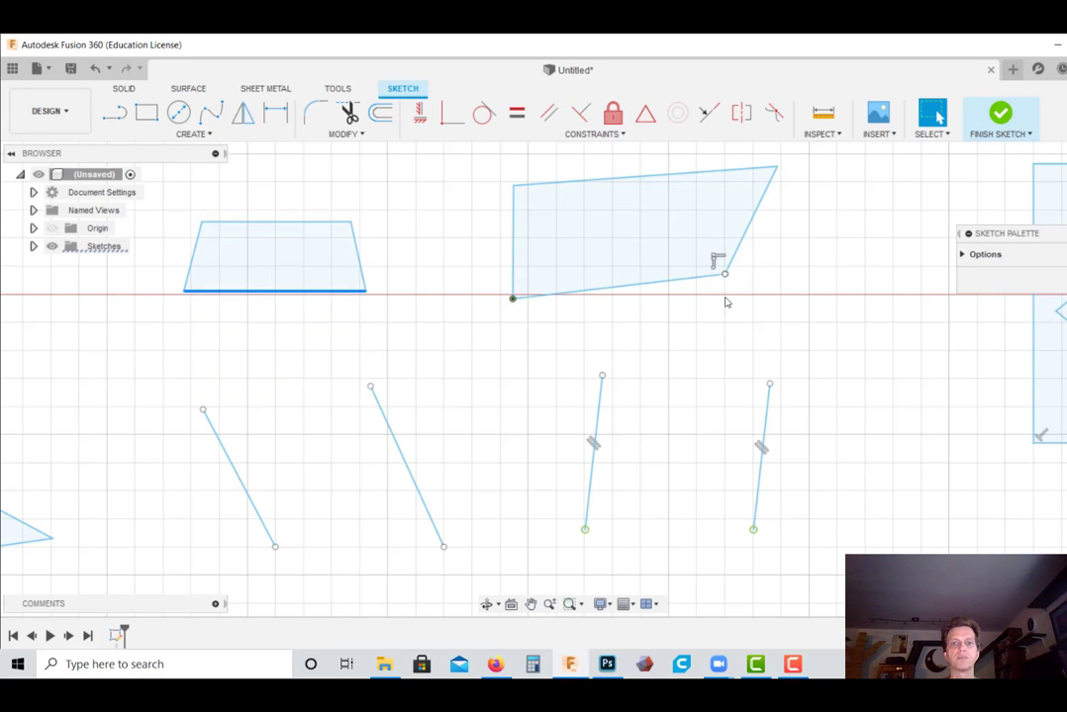
Step: Pull up the lower edge of the fixed-corner quadrilateral and tilt the parallel line pair by moving the left line's upper end
drag(724, 274, 726, 284)
click(614, 295)
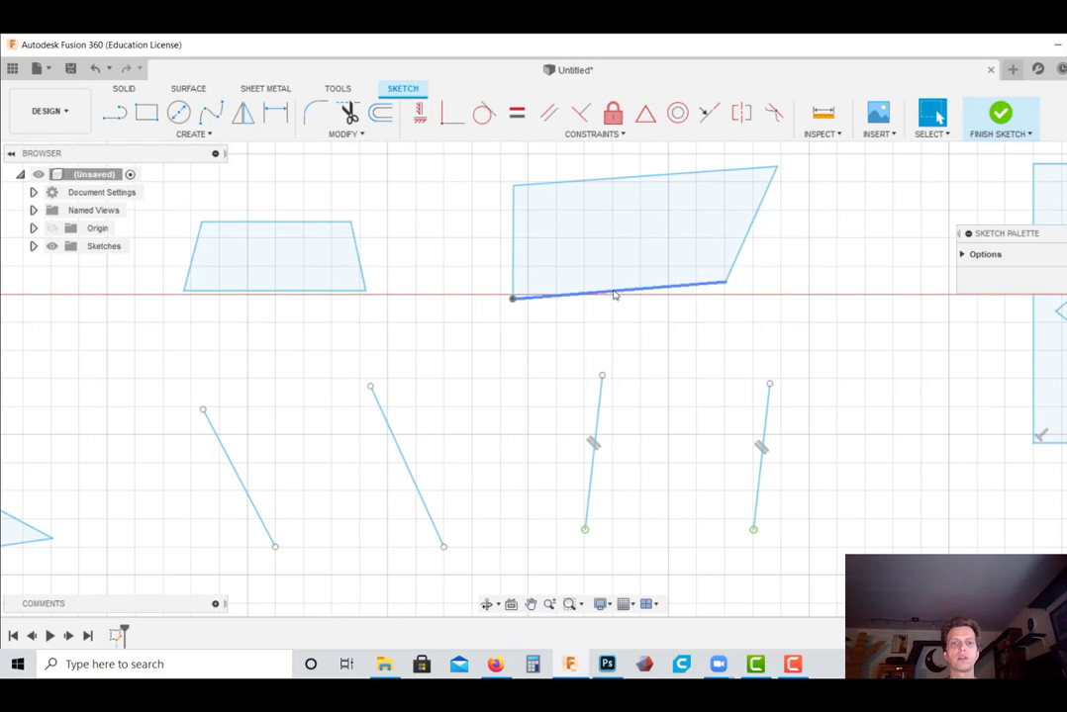
drag(614, 295, 603, 290)
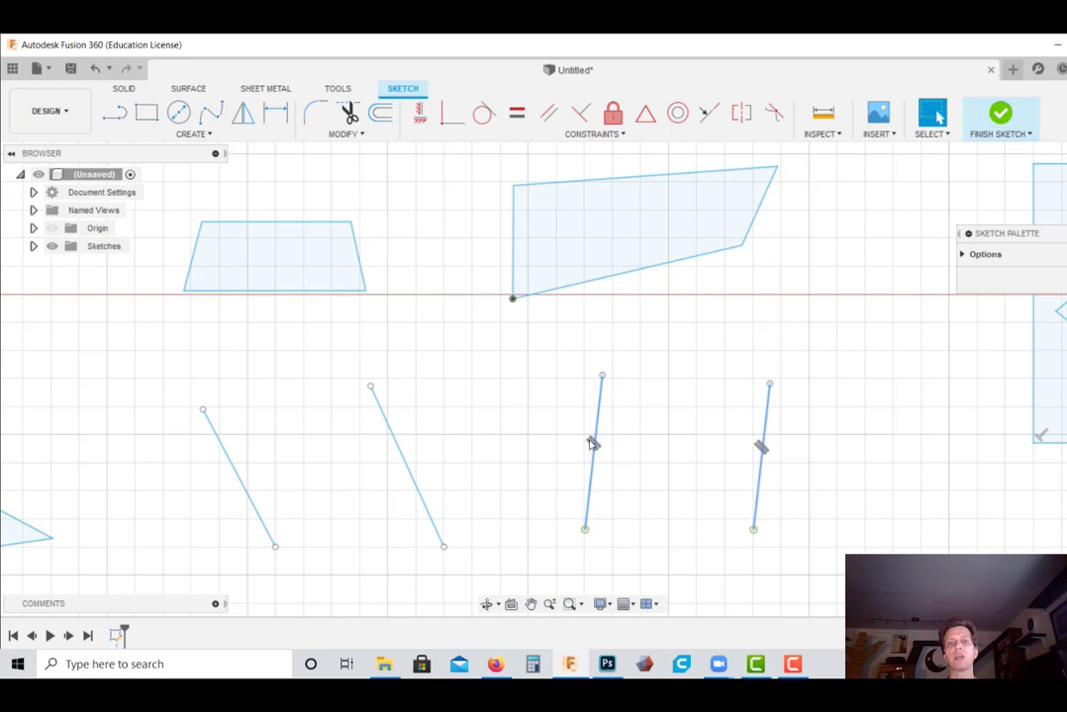
mouse_move(601, 378)
mouse_down()
mouse_move(479, 386)
mouse_move(669, 372)
mouse_move(440, 398)
mouse_move(709, 403)
mouse_move(476, 471)
mouse_move(708, 422)
mouse_move(845, 488)
mouse_move(860, 603)
mouse_move(471, 577)
mouse_move(580, 443)
mouse_move(504, 395)
mouse_move(612, 393)
mouse_up()
Step: Resize the nested shapes with midpoint constraints by moving two opposite outer corners and the right side of the inner rectangle
mouse_move(879, 394)
middle_down()
mouse_move(435, 438)
mouse_move(387, 466)
middle_up()
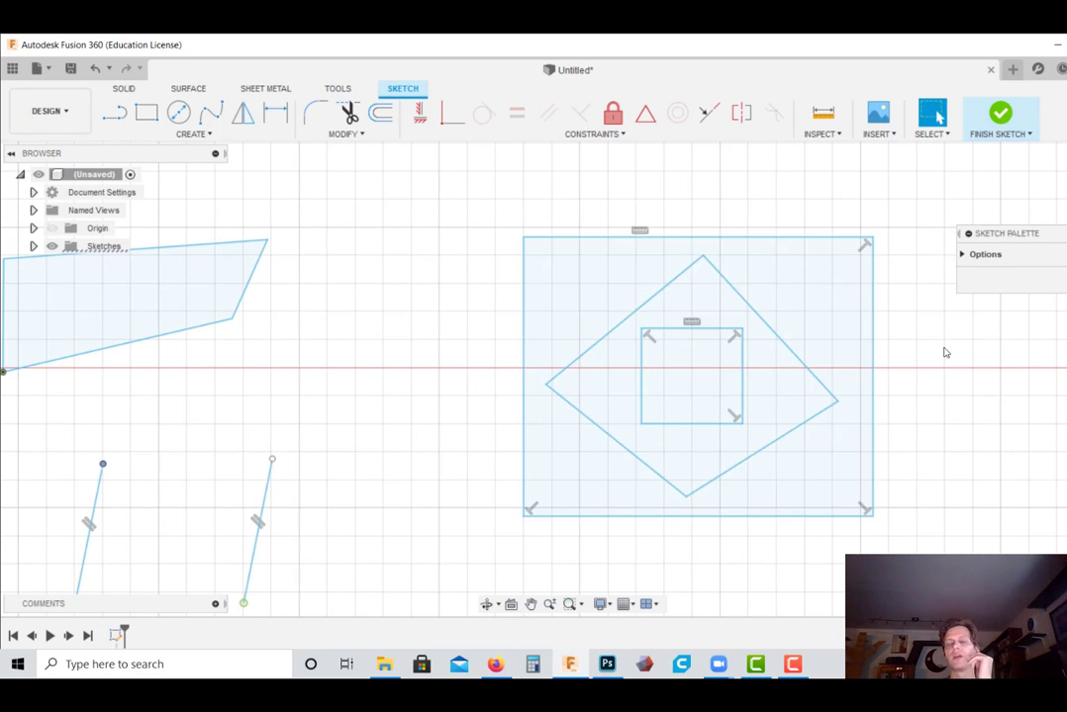
mouse_move(920, 347)
middle_down()
mouse_move(707, 333)
mouse_move(467, 372)
middle_up()
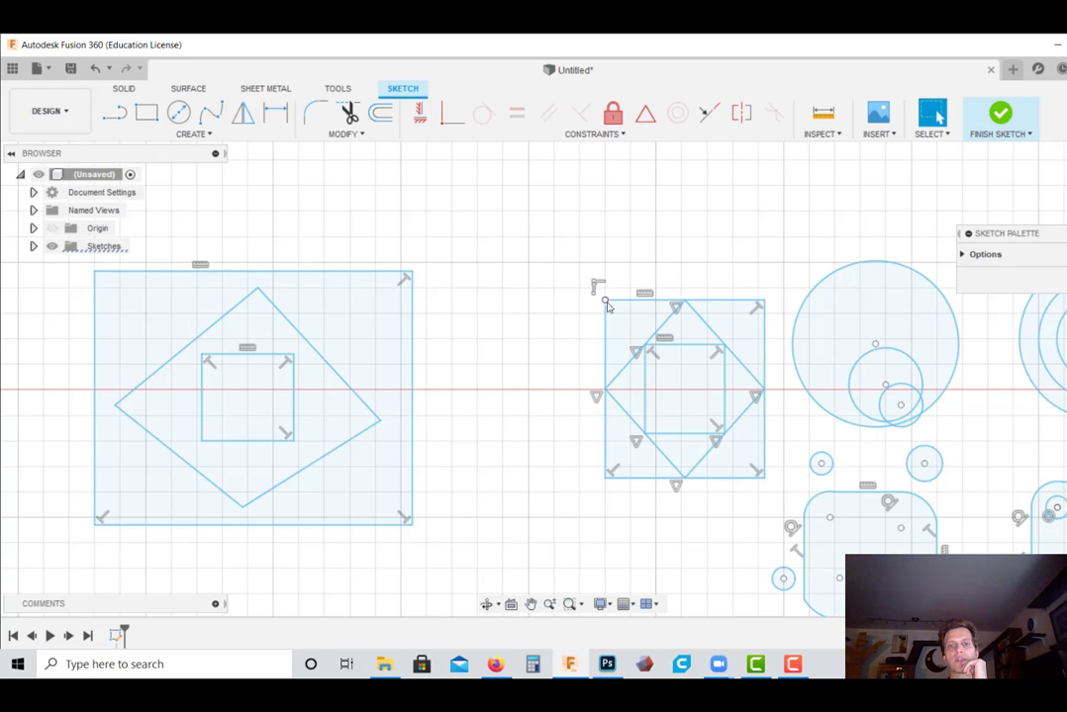
drag(606, 301, 483, 262)
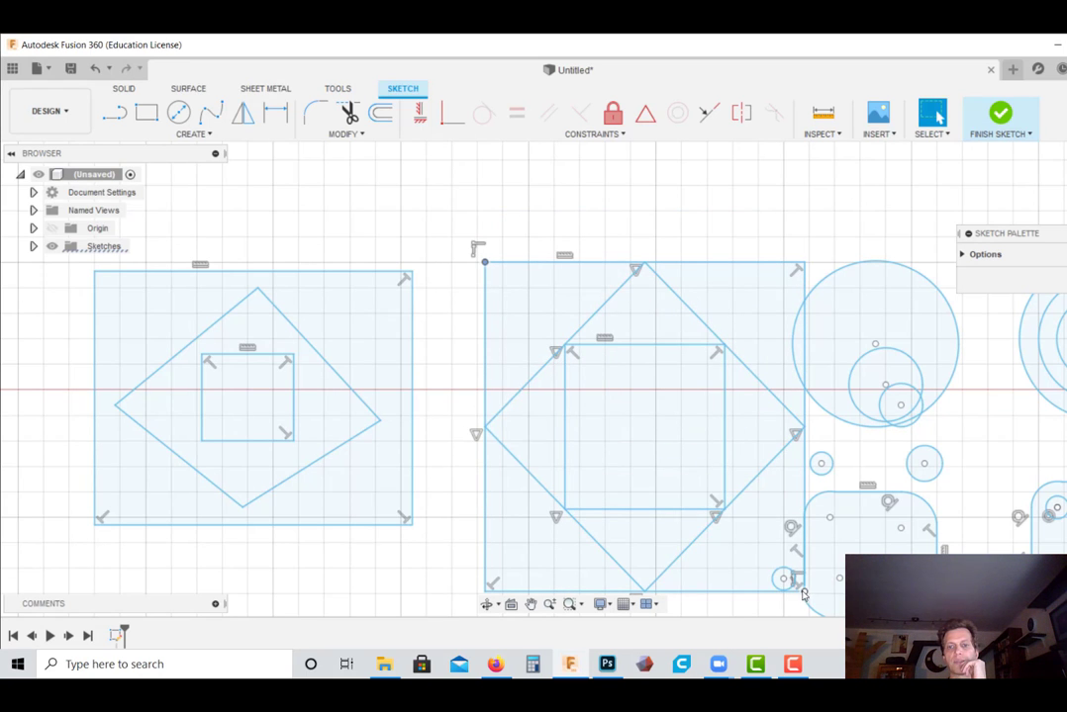
mouse_move(804, 594)
mouse_down()
mouse_move(676, 476)
mouse_move(690, 485)
mouse_move(625, 489)
mouse_move(791, 486)
mouse_move(747, 471)
mouse_move(760, 492)
mouse_up()
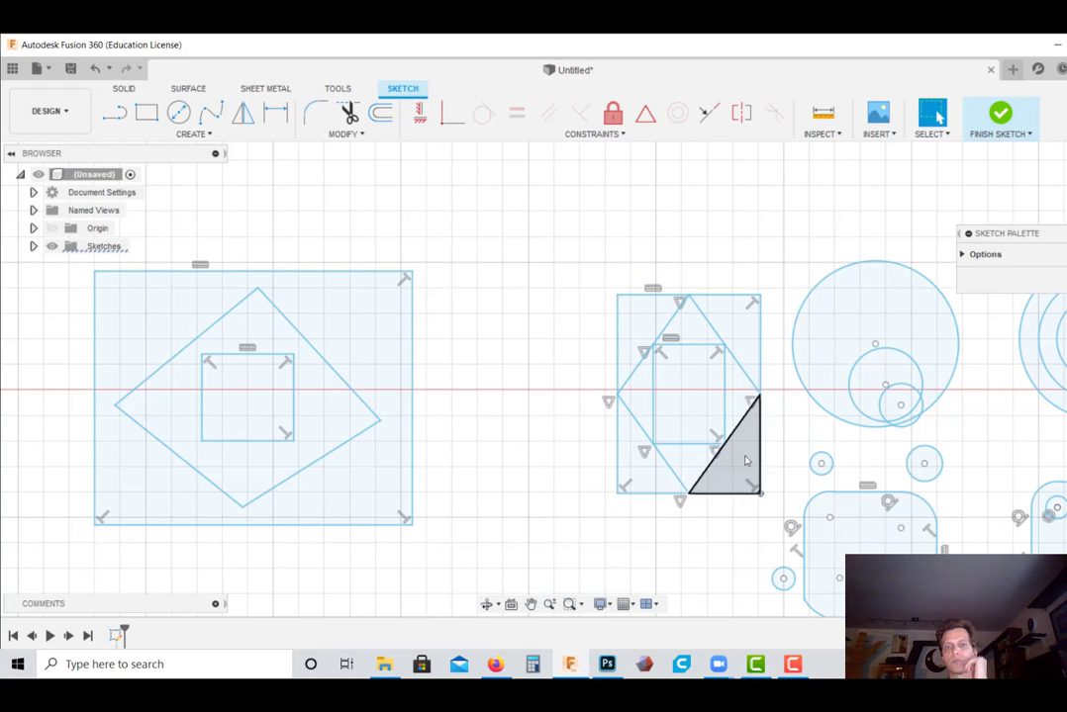
click(723, 395)
drag(723, 395, 597, 397)
Step: Move the centre of the lower-left corner arc slightly inward on the rounded plate surrounded by loose circles
middle_drag(1030, 446, 675, 367)
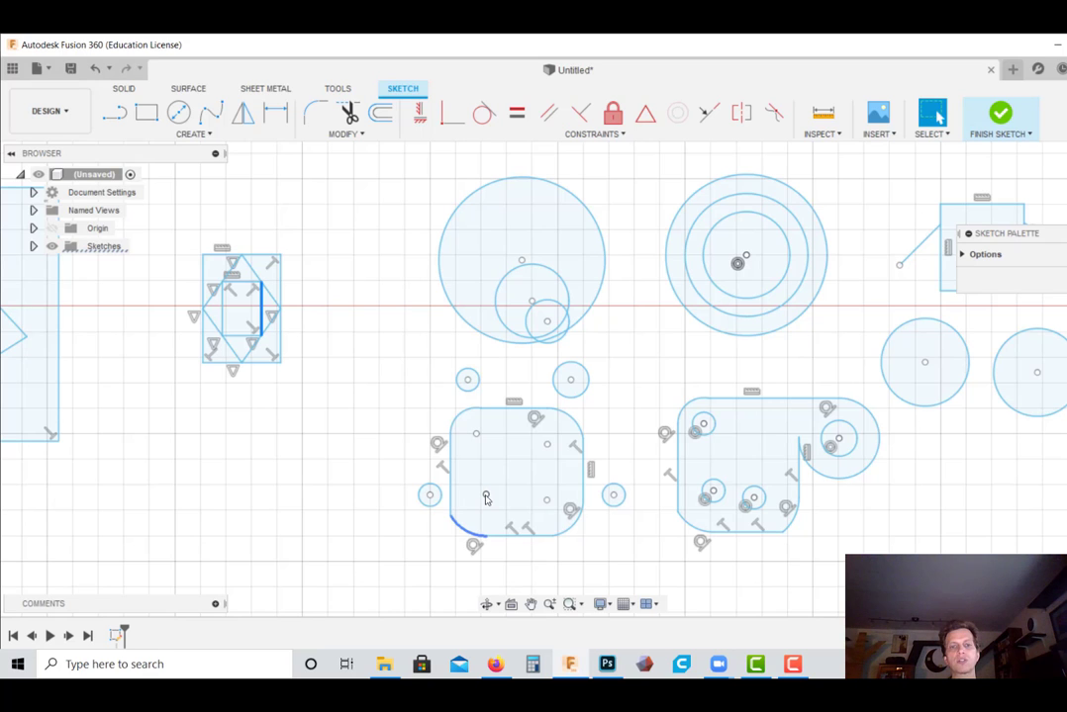
mouse_move(486, 500)
mouse_down()
mouse_move(473, 510)
mouse_move(505, 507)
mouse_move(494, 495)
mouse_up()
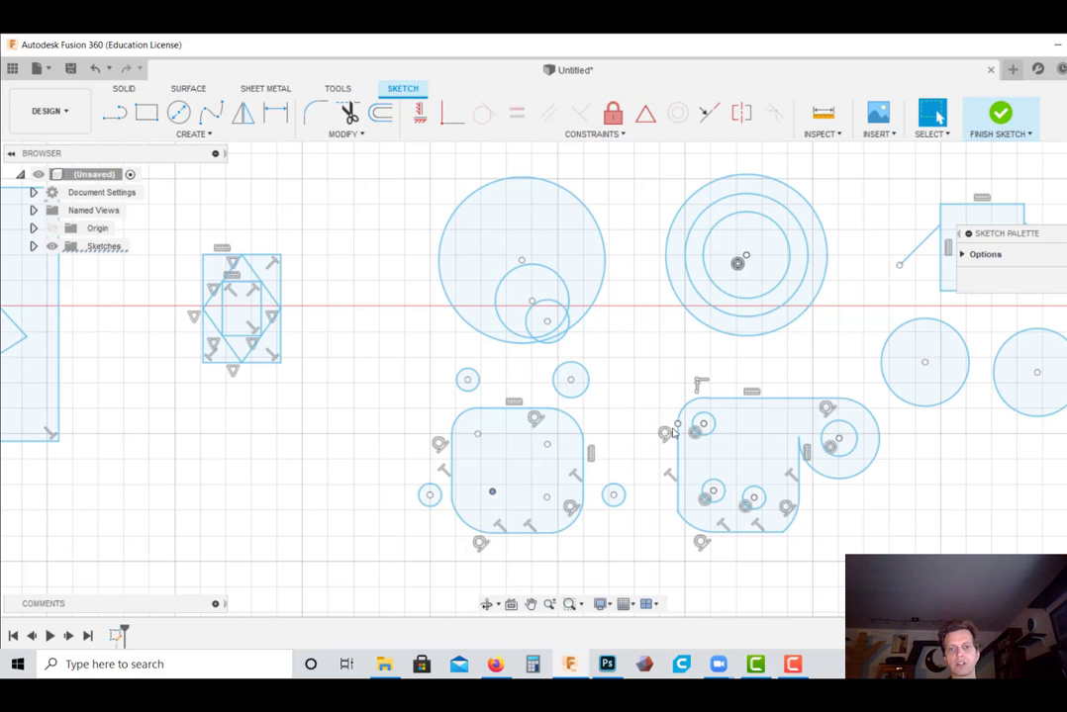
Step: Try reshaping the plate with concentric holes from its upper-left arc and top edge, undo the attempts, and pull the arc's left end outward
mouse_move(692, 413)
mouse_down()
mouse_move(590, 346)
mouse_move(629, 371)
mouse_up()
key(ctrl+z)
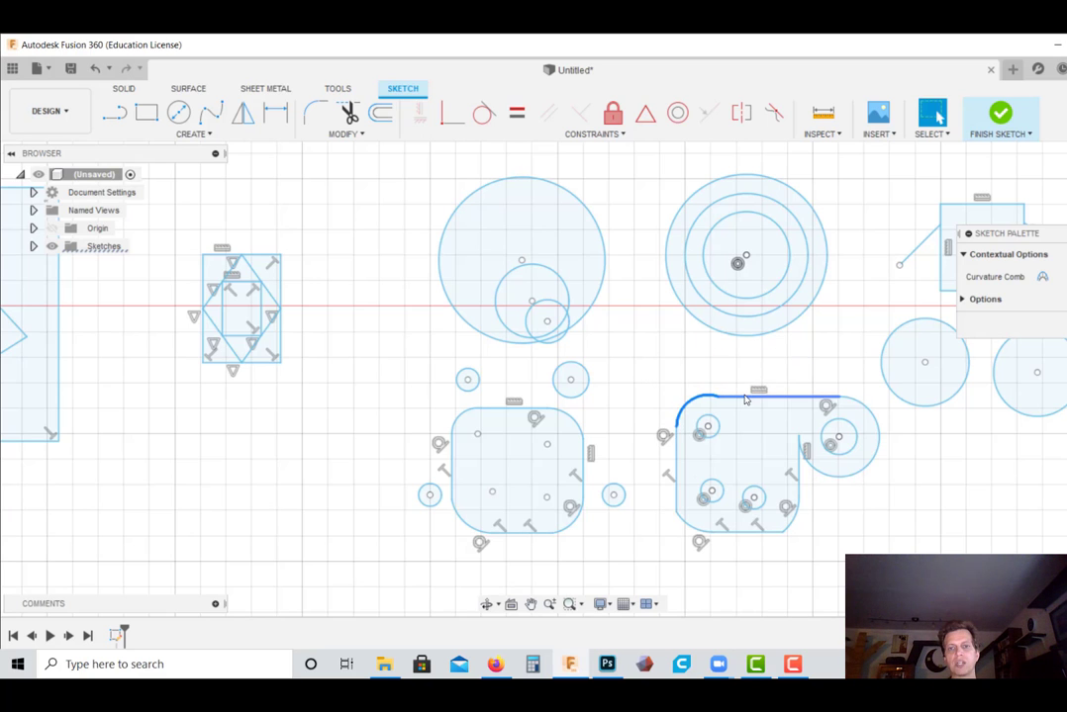
key(ctrl+z)
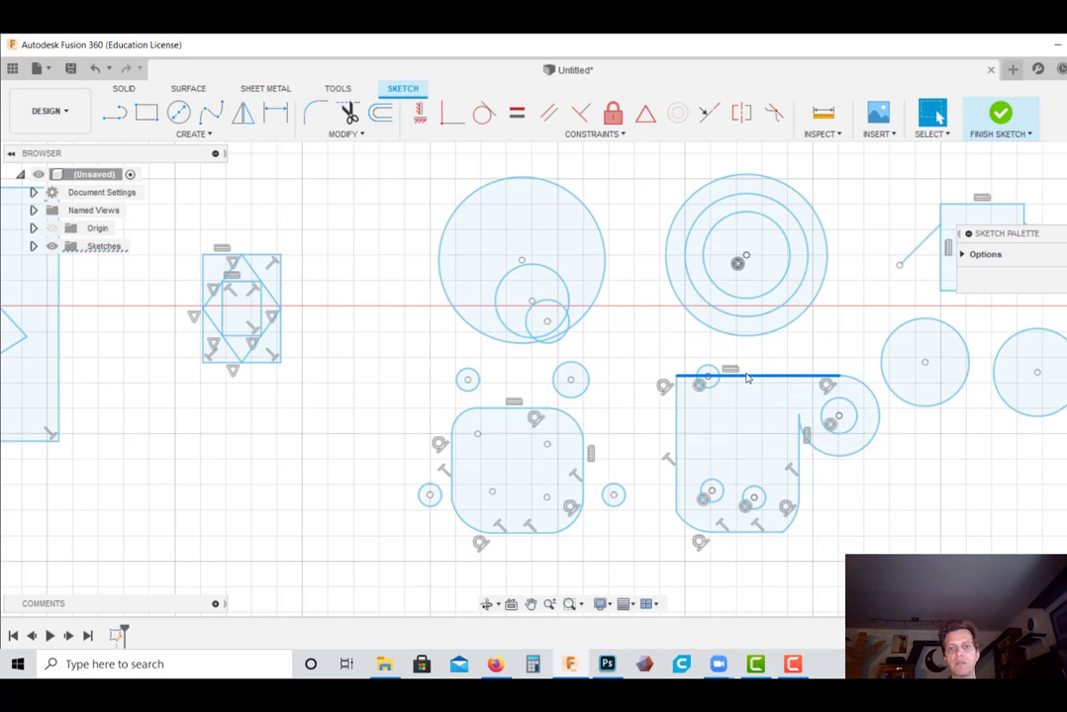
key(ctrl+z)
drag(676, 423, 650, 425)
Step: Reposition the unconstrained line at the left of the first square, and tilt the collinear lines at the second square by raising their left end
mouse_move(848, 507)
middle_down()
mouse_move(256, 542)
mouse_move(98, 528)
middle_up()
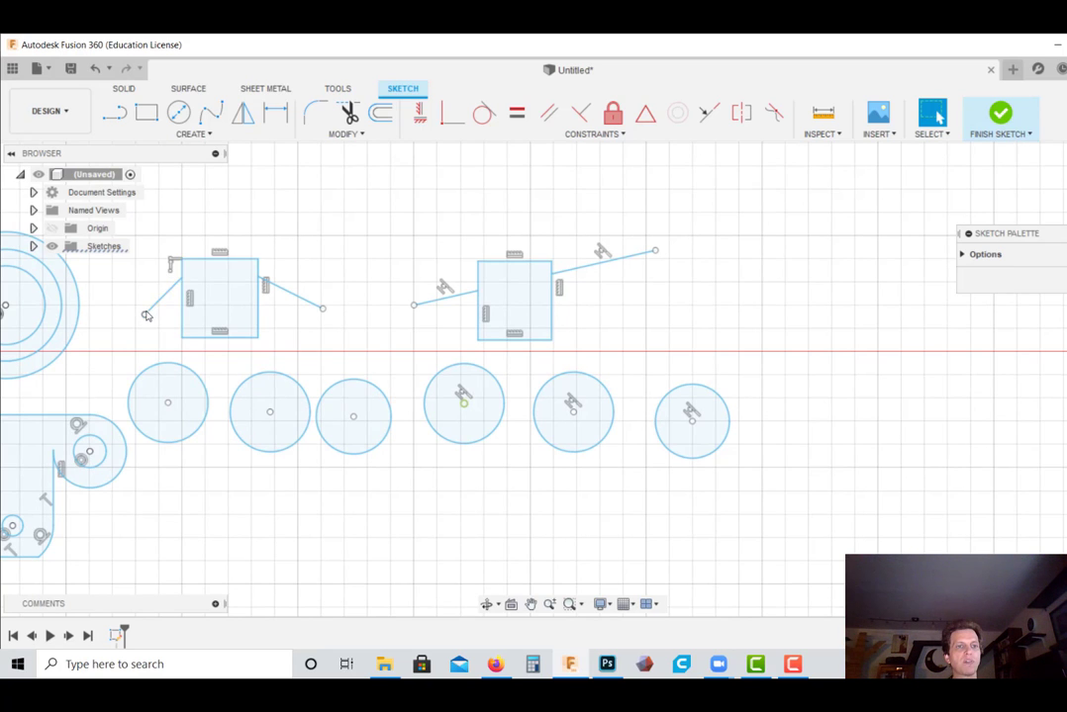
mouse_move(146, 315)
mouse_down()
mouse_move(138, 245)
mouse_move(138, 332)
mouse_up()
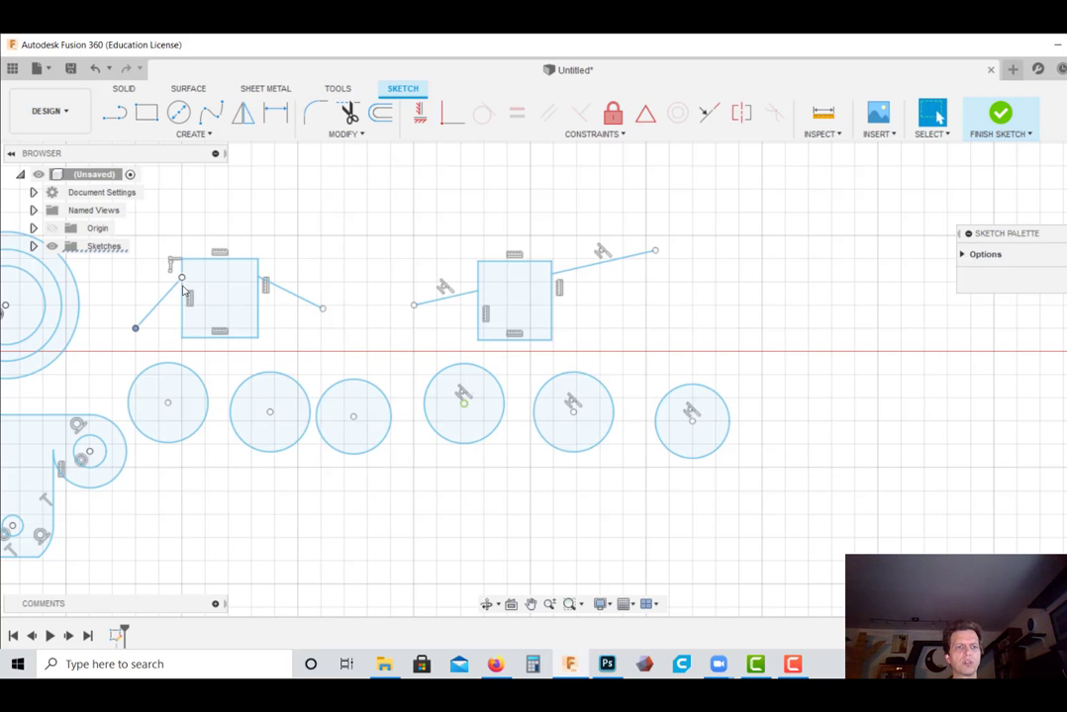
mouse_move(183, 289)
mouse_down()
mouse_move(158, 348)
mouse_move(164, 307)
mouse_up()
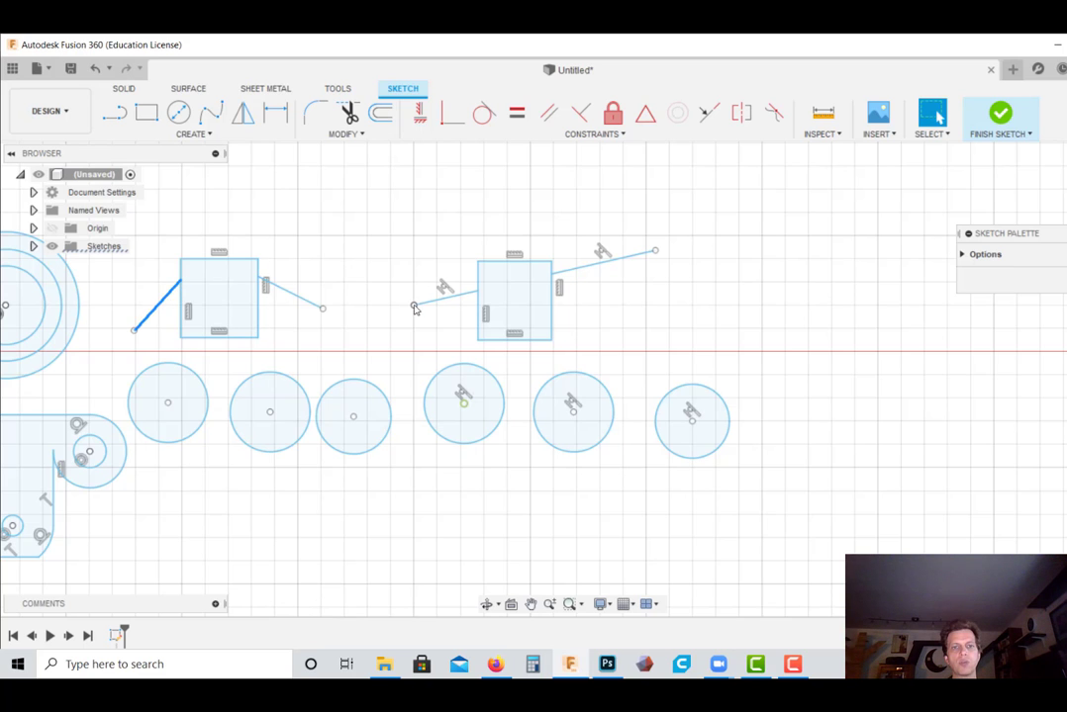
mouse_move(409, 299)
mouse_down()
mouse_move(410, 252)
mouse_move(400, 312)
mouse_move(412, 281)
mouse_move(398, 278)
mouse_up()
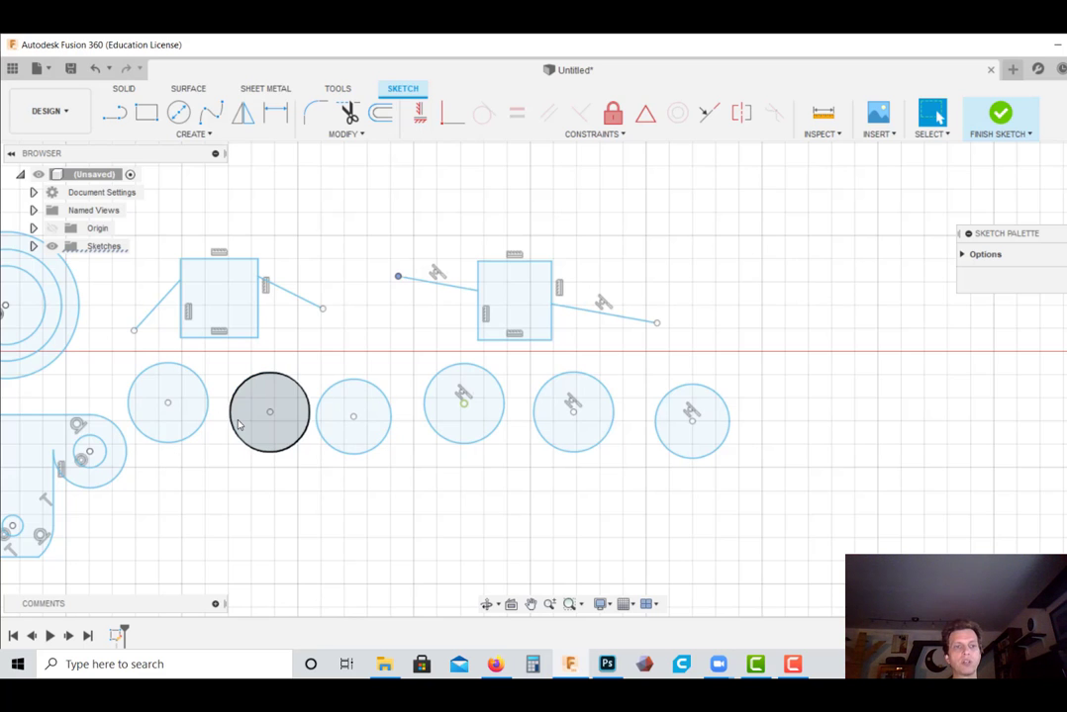
click(168, 407)
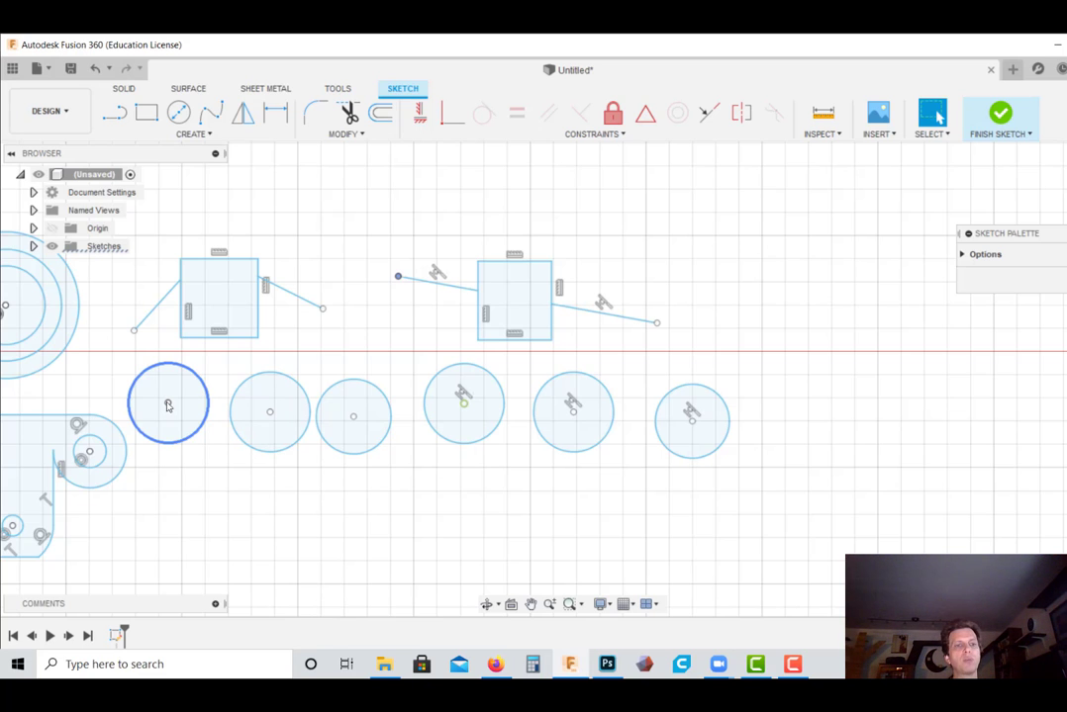
click(259, 410)
click(171, 409)
click(268, 410)
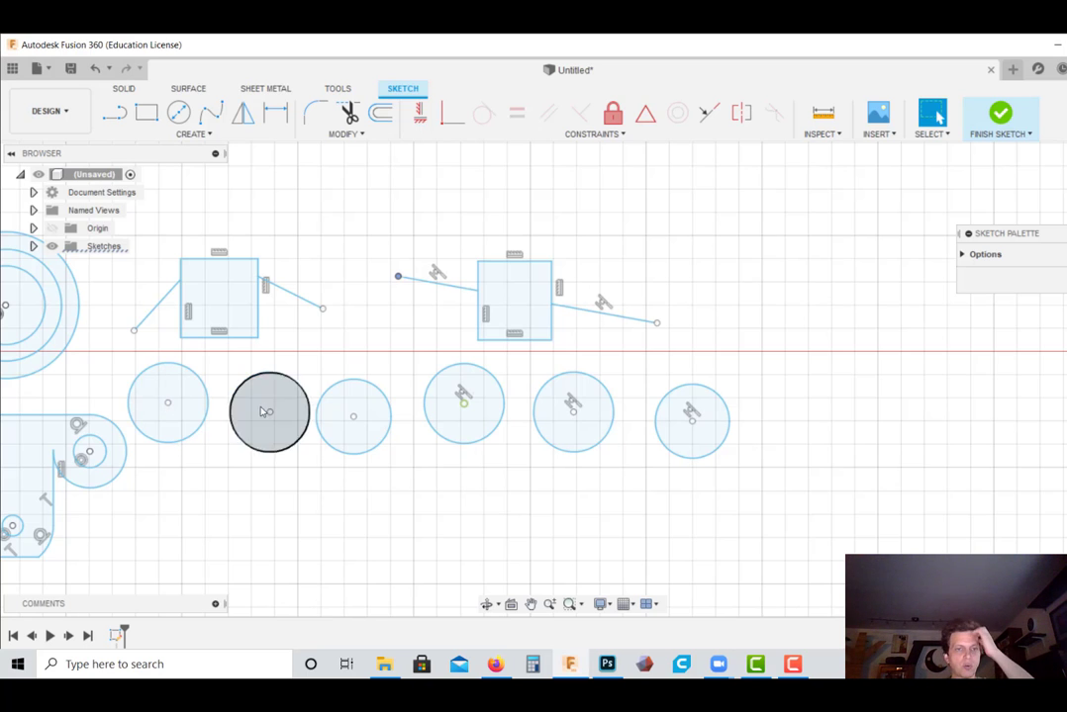
click(356, 420)
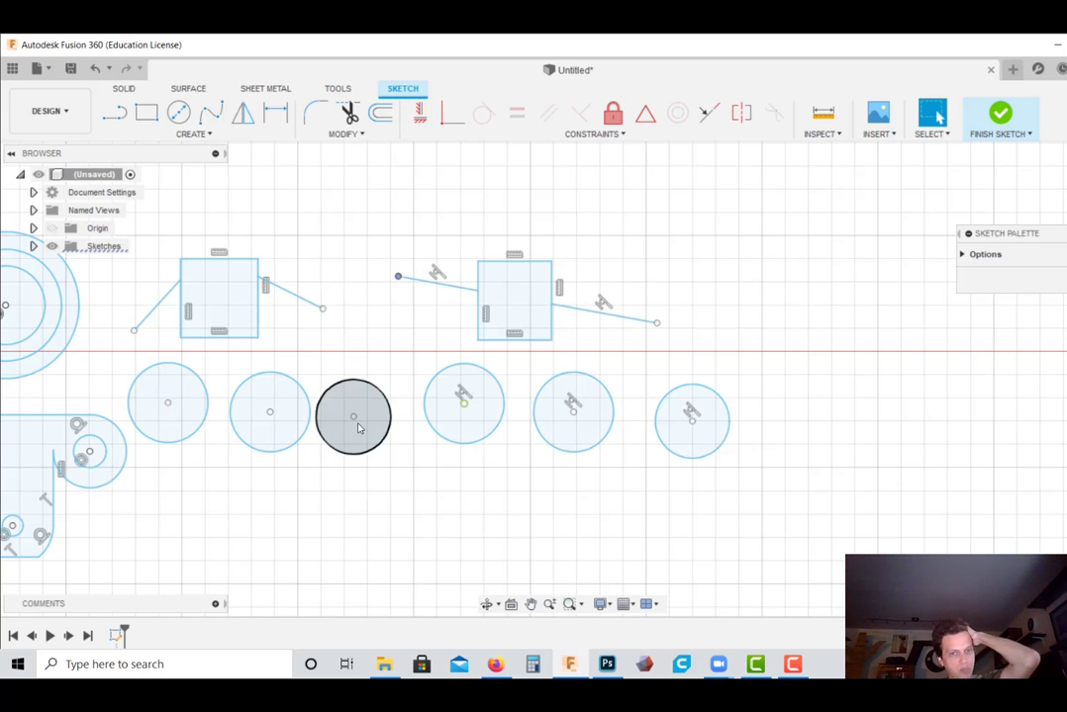
click(446, 402)
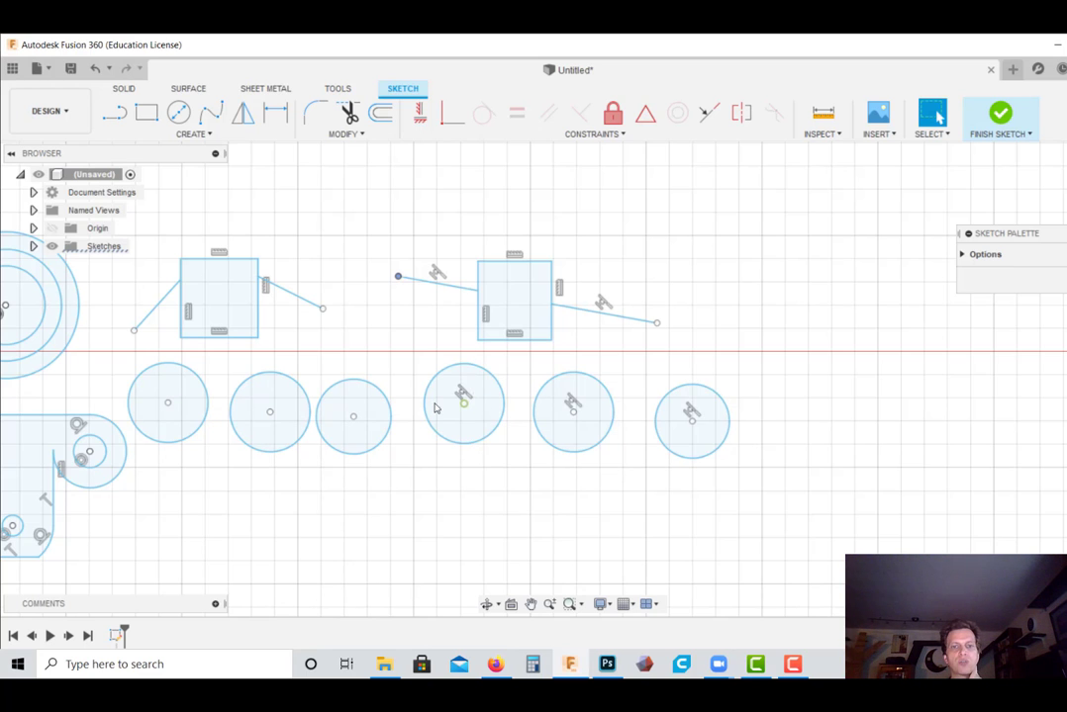
Step: Move the rightmost circle of the constrained trio outward by its centre and raise it until the three centres are roughly level
click(729, 424)
drag(691, 418, 717, 432)
click(465, 407)
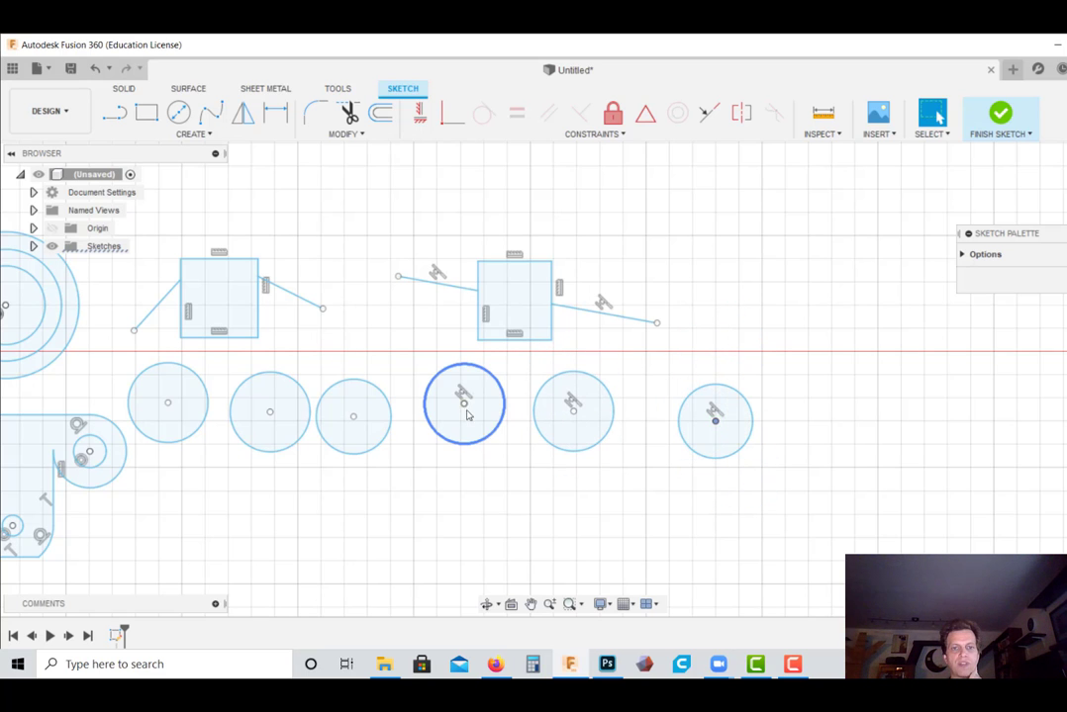
click(481, 478)
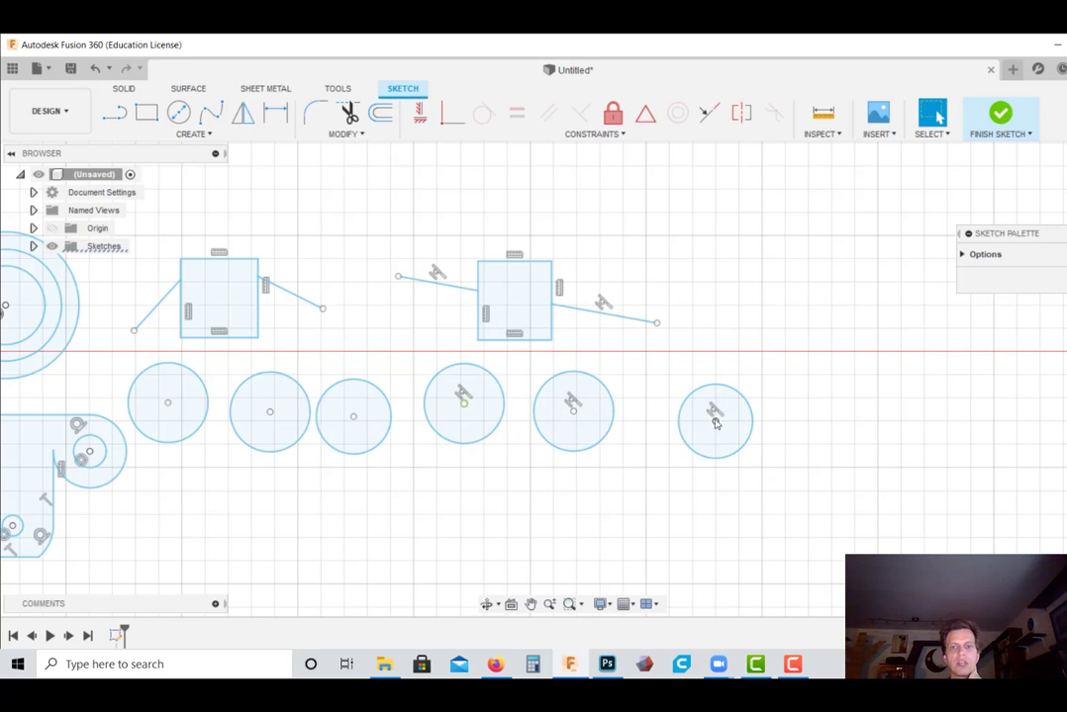
drag(716, 424, 707, 400)
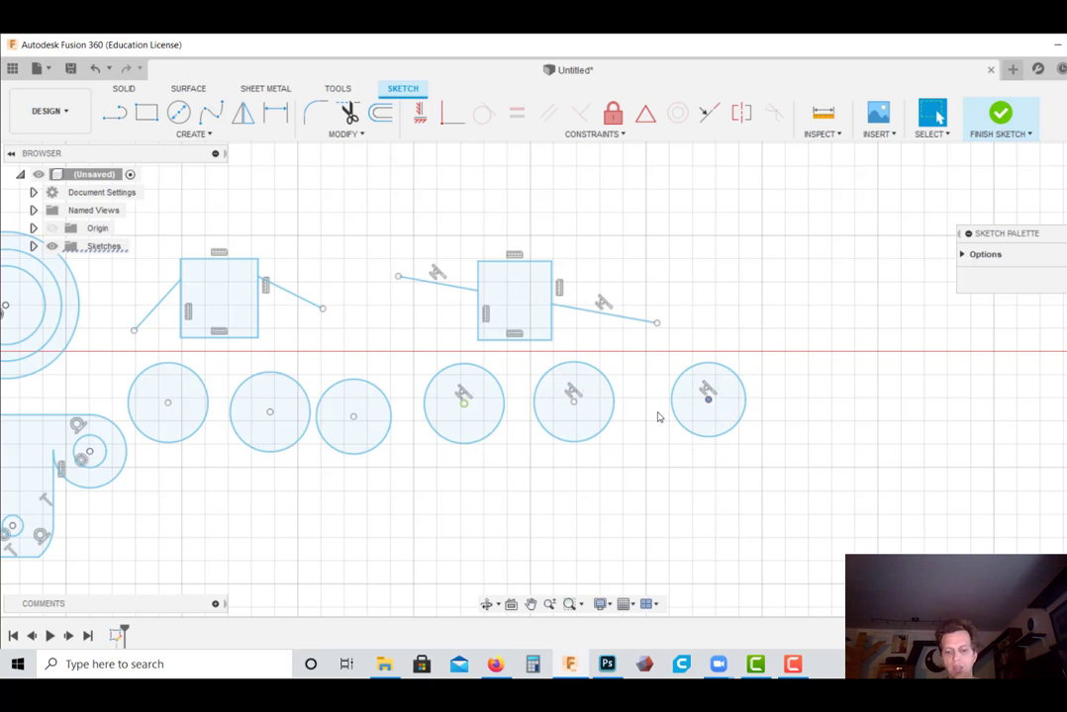